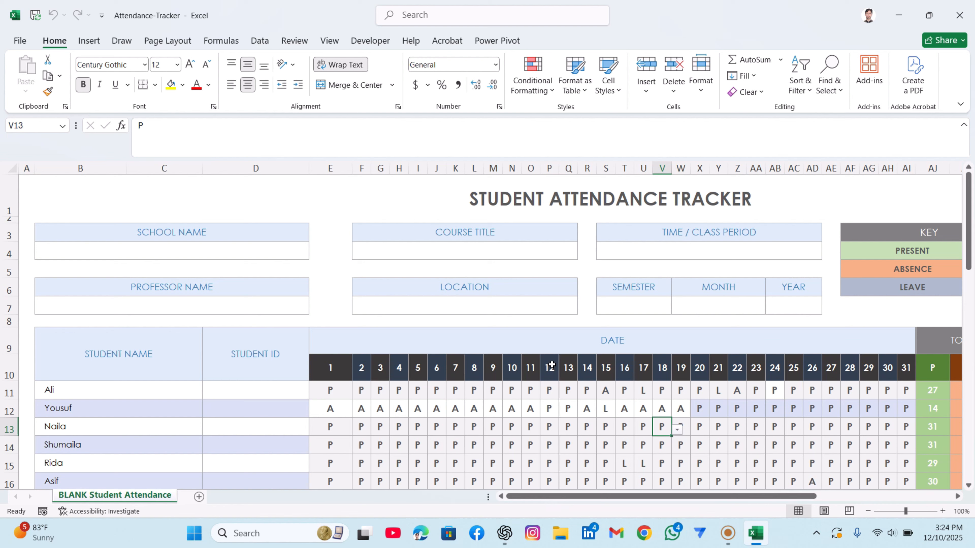
- Examine the tracker's title and the entry fields for school, course, class period, professor, location, semester, month and year
left_click(574, 204)
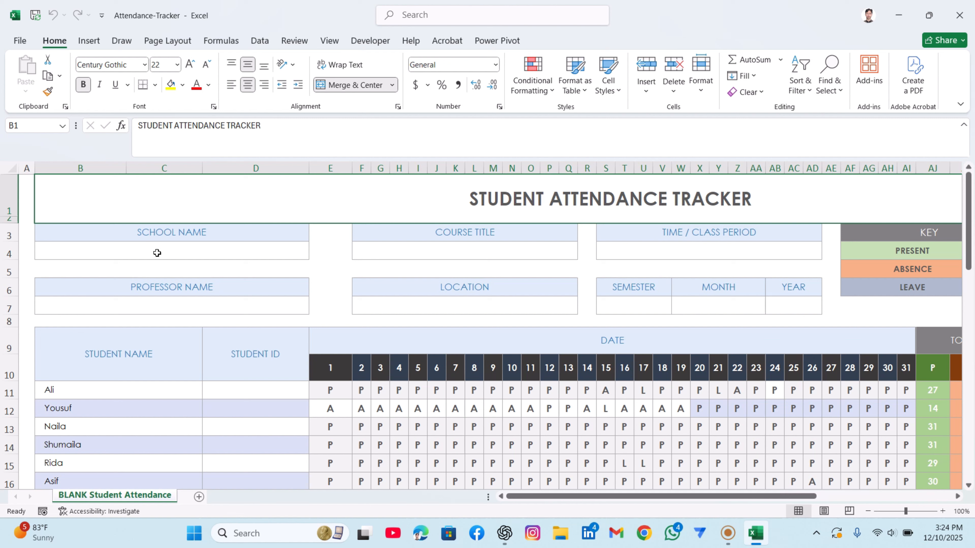
left_click(125, 254)
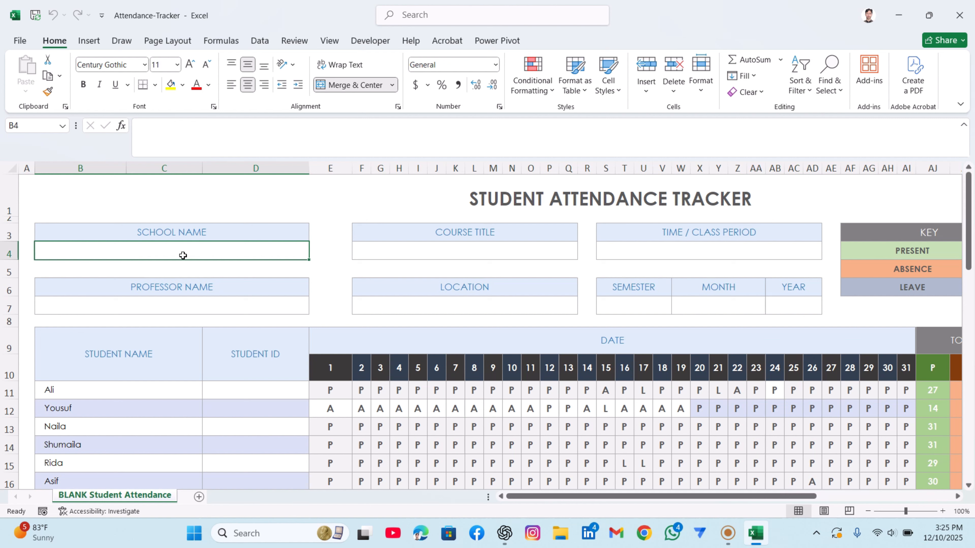
left_click(530, 254)
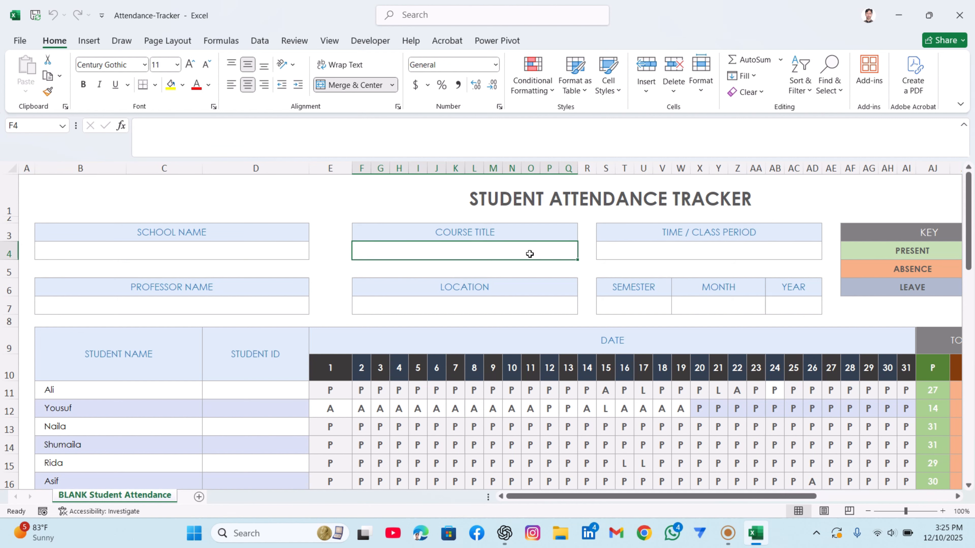
left_click(719, 249)
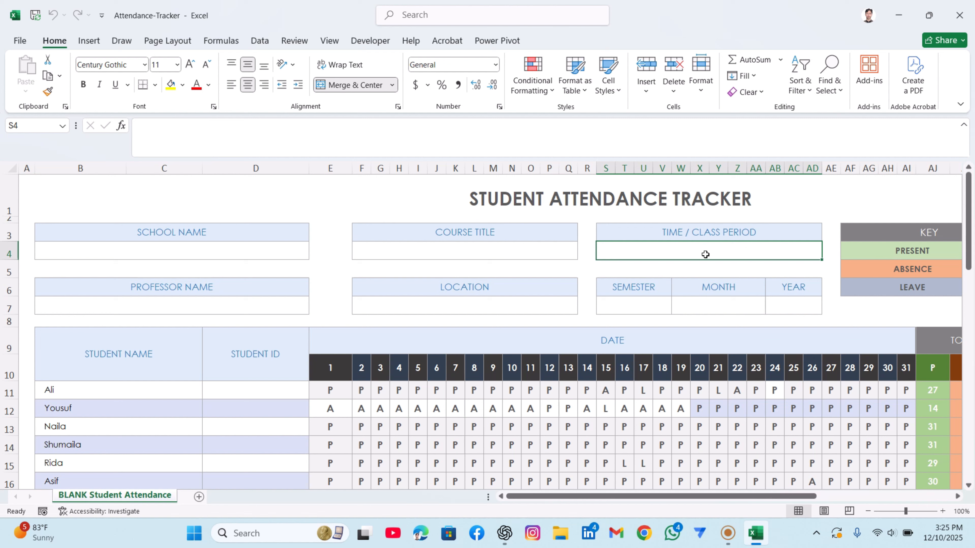
left_click(182, 304)
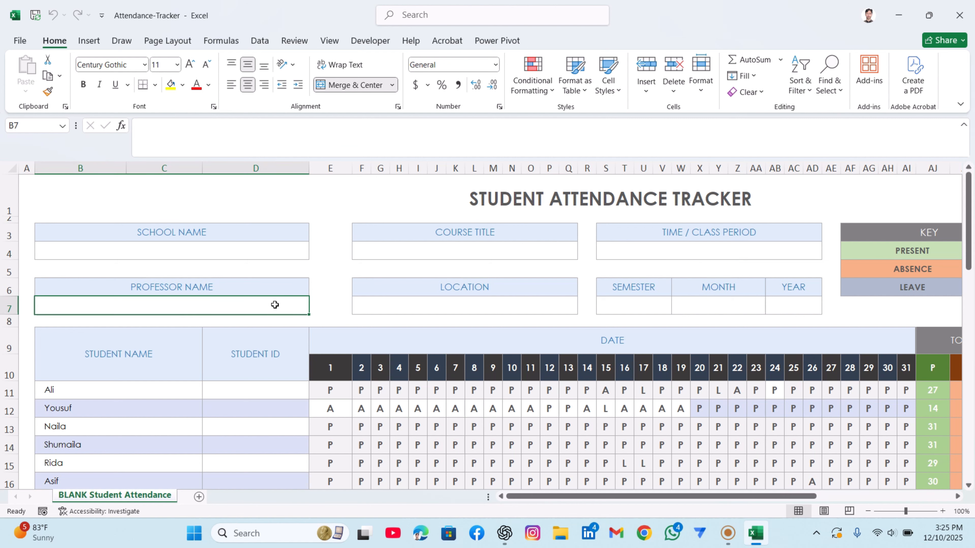
left_click(460, 302)
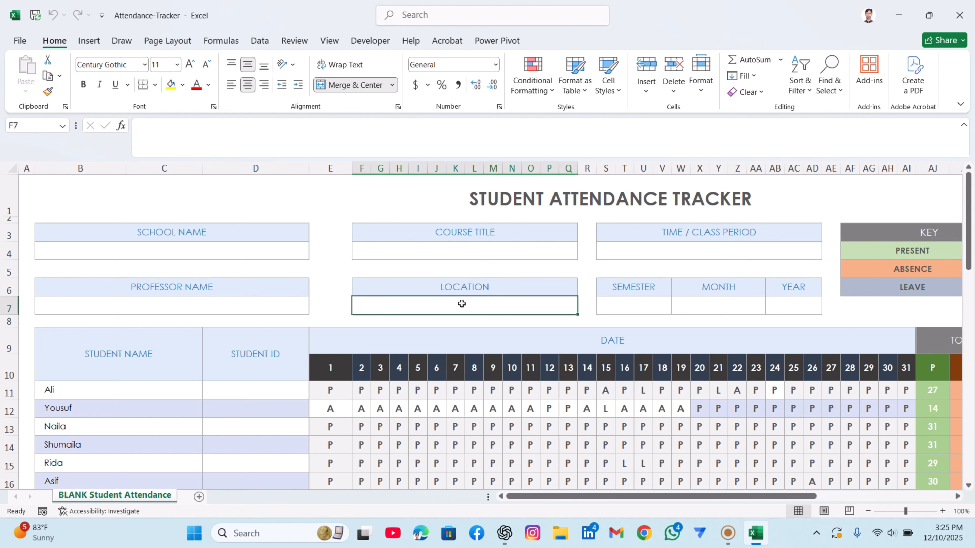
left_click(649, 303)
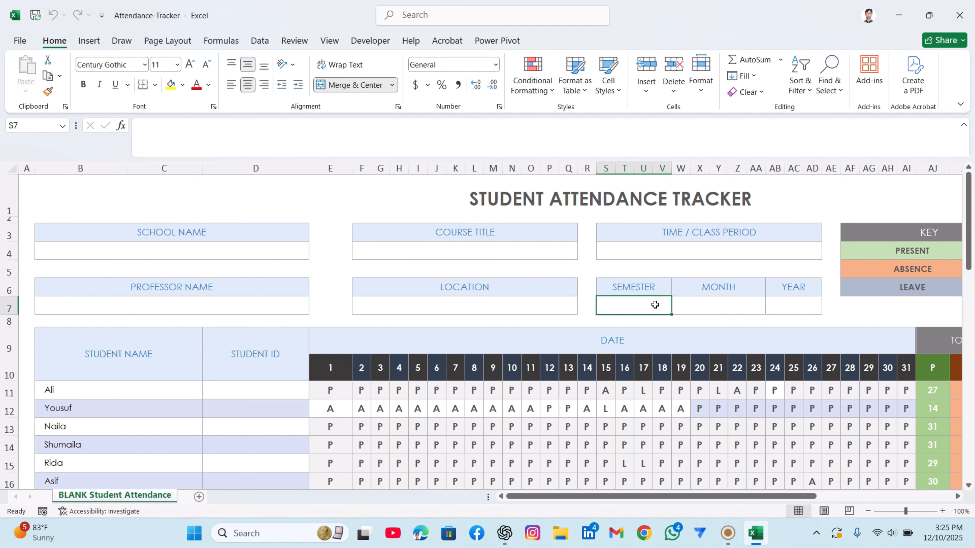
left_click(728, 305)
left_click(802, 306)
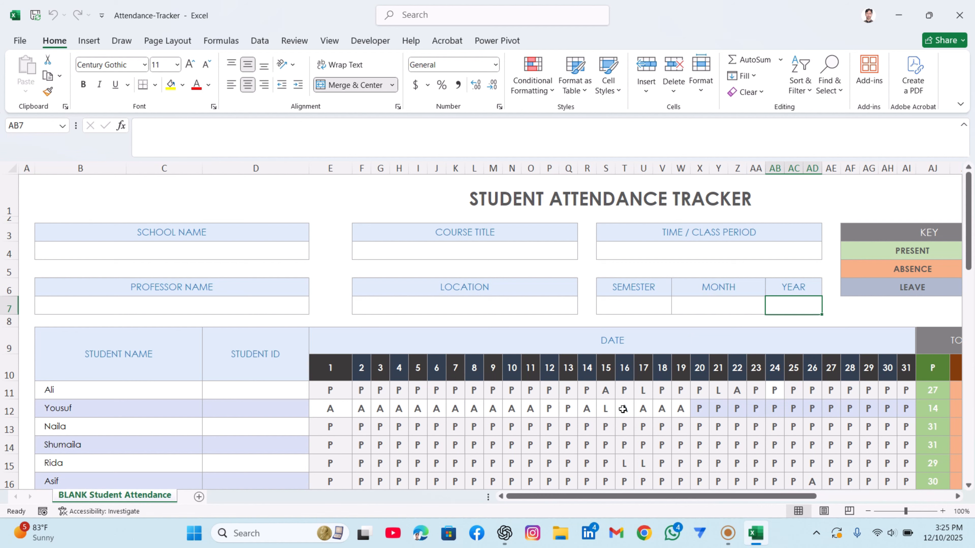
- Examine the student name and student ID columns and the first student's attendance row
scroll(660, 356, "down", 3)
scroll(127, 353, "up", 3)
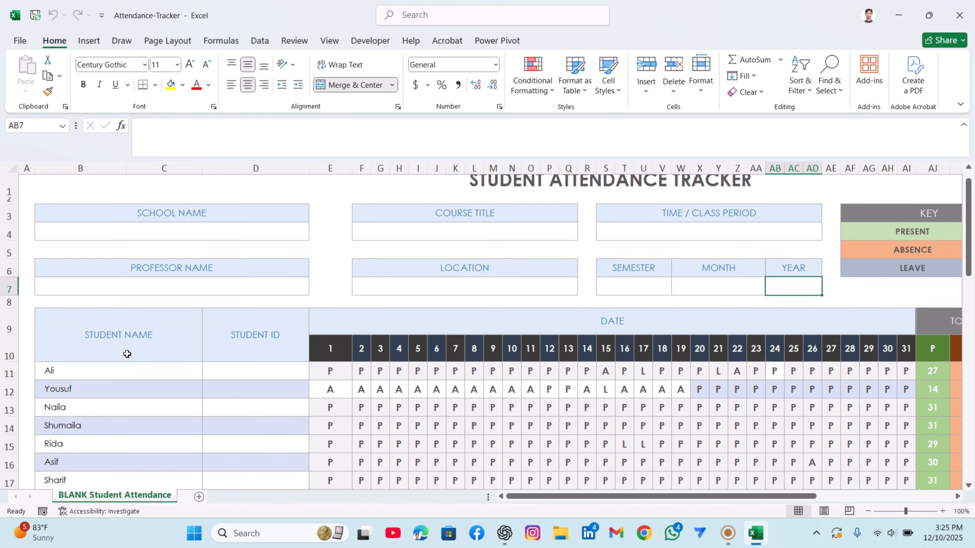
scroll(126, 346, "down", 2)
scroll(215, 270, "down", 1)
scroll(233, 264, "up", 2)
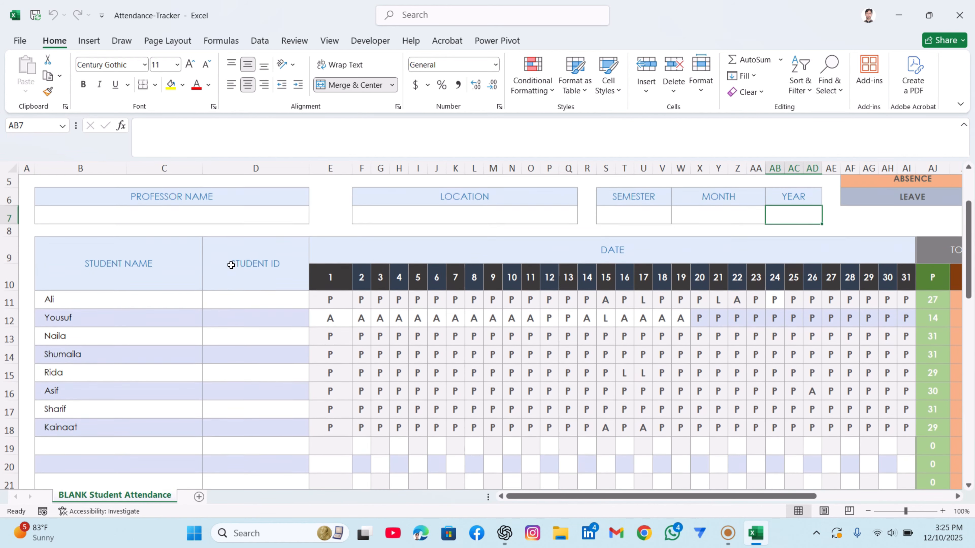
left_click(292, 289)
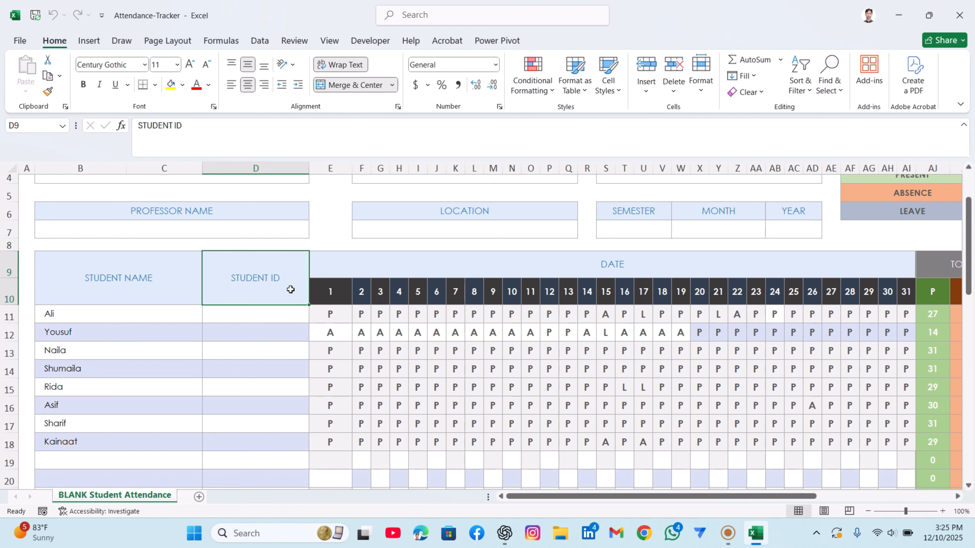
scroll(286, 291, "down", 1)
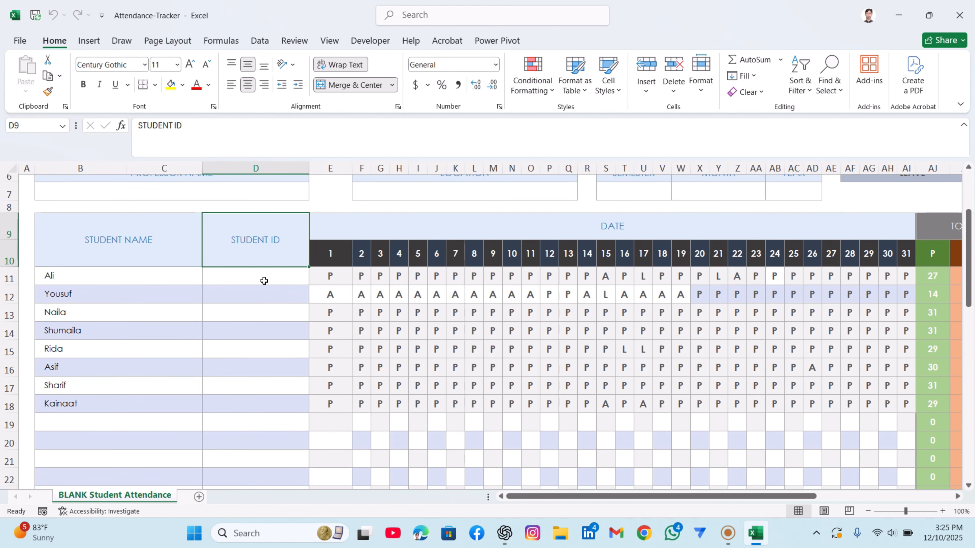
left_click(9, 277)
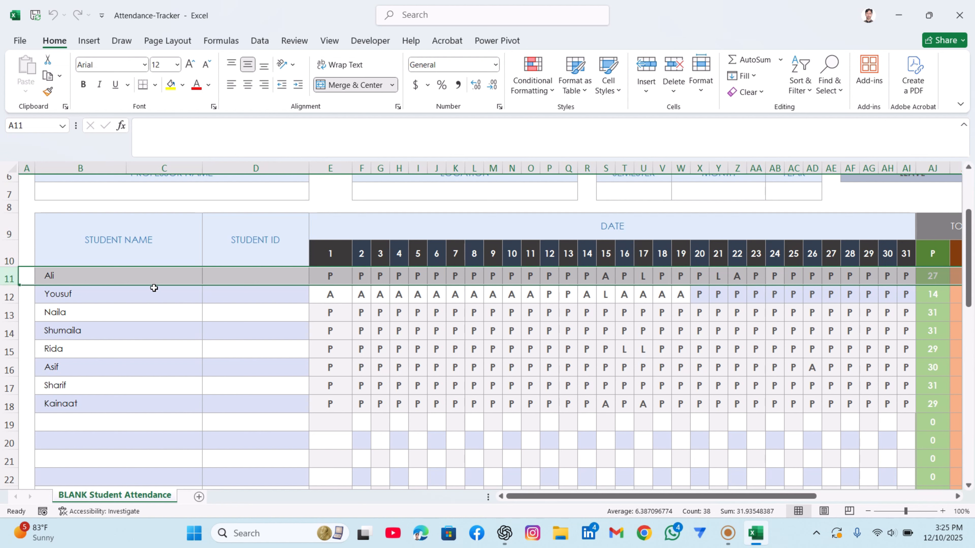
left_click(270, 277)
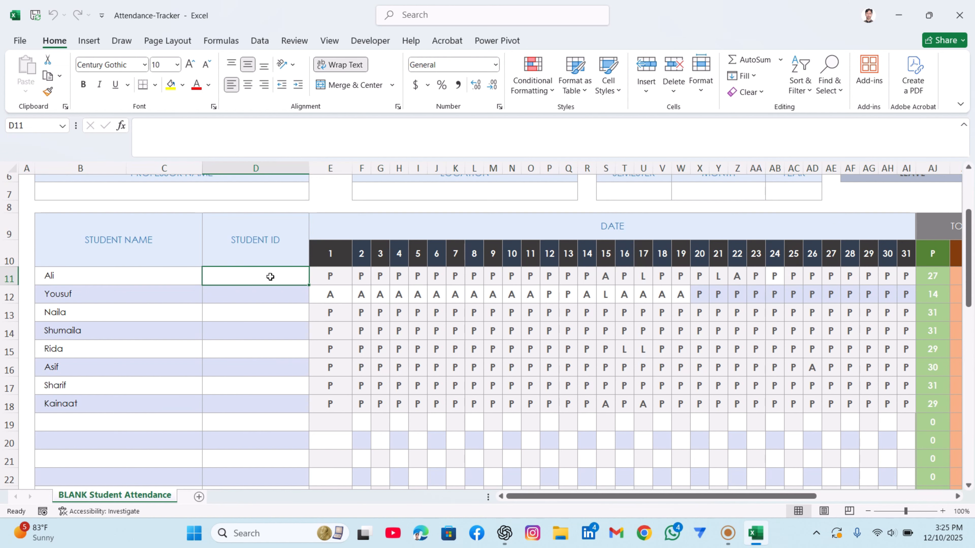
left_click(12, 276)
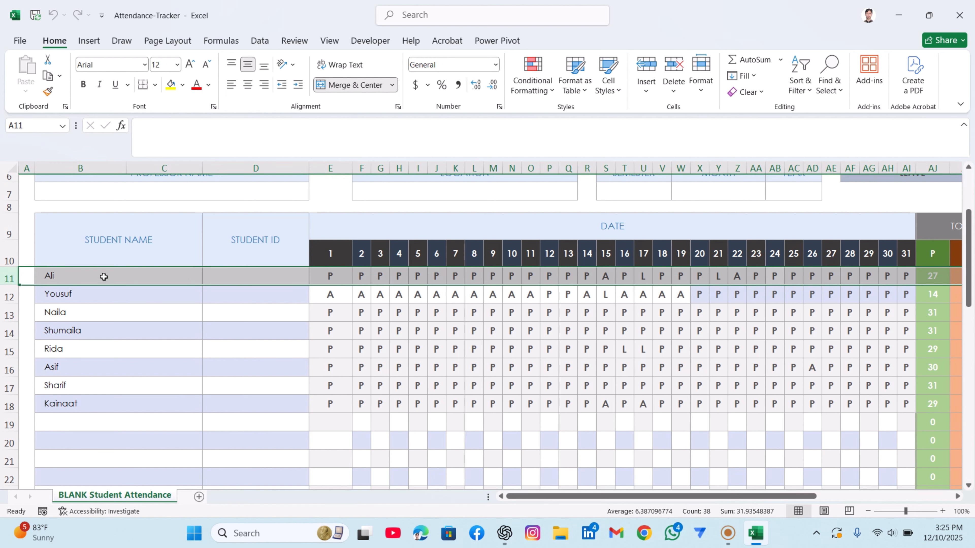
left_click(127, 281)
- Number the first three students consecutively from 1 in the student ID cells D11 to D13
left_click(268, 276)
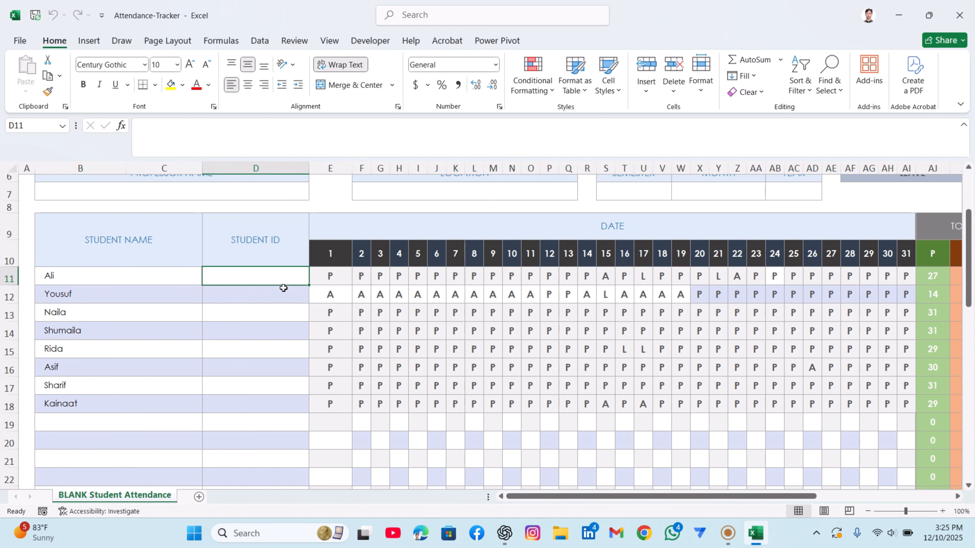
type("1")
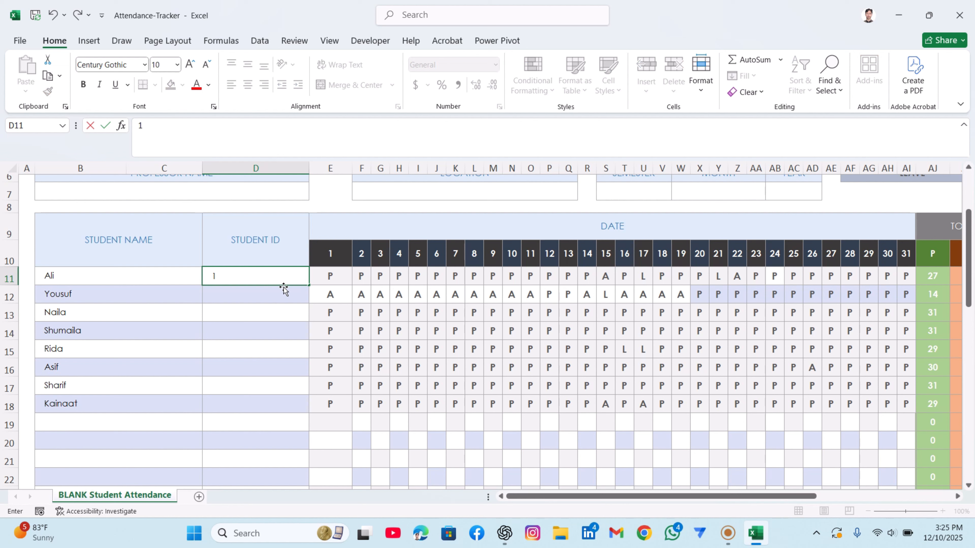
key("Return")
type("2")
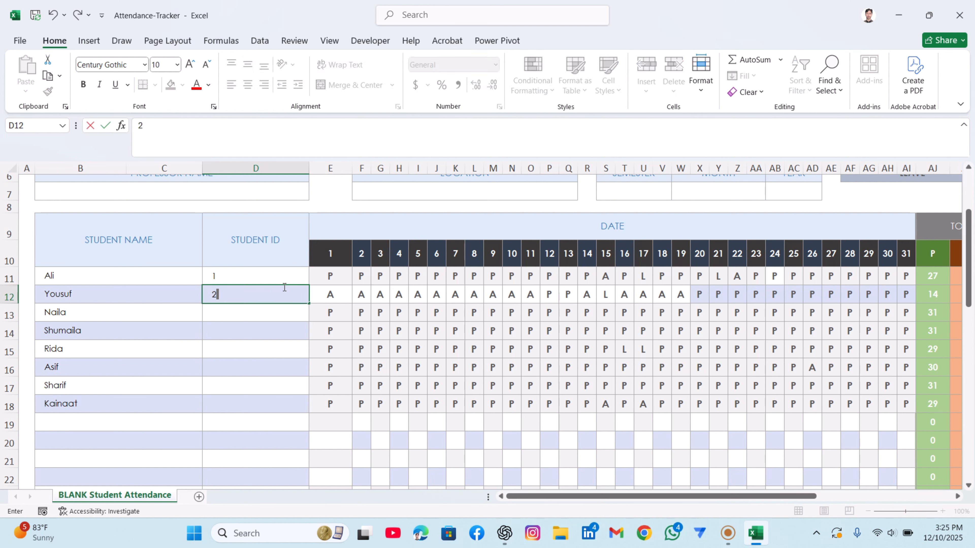
key("Return")
type("3")
key("Return")
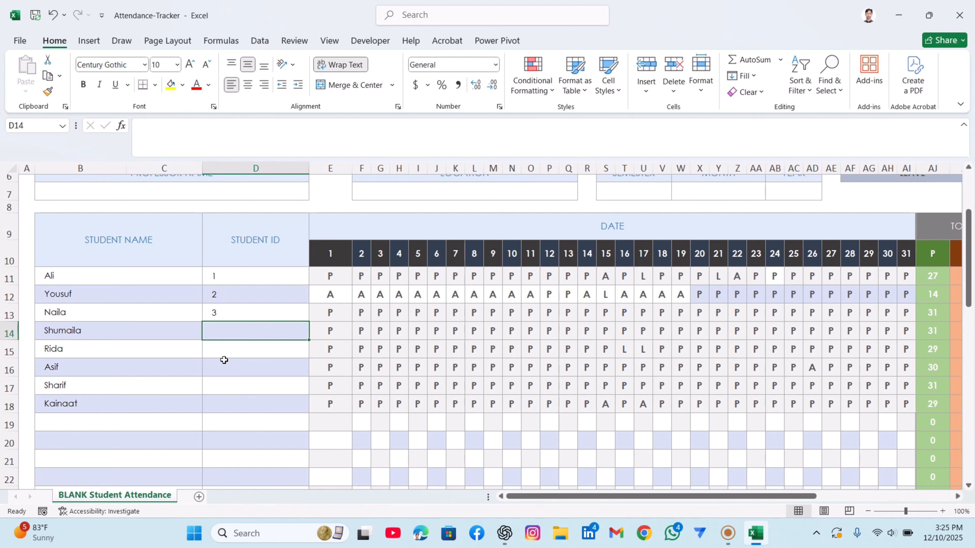
left_click(258, 300)
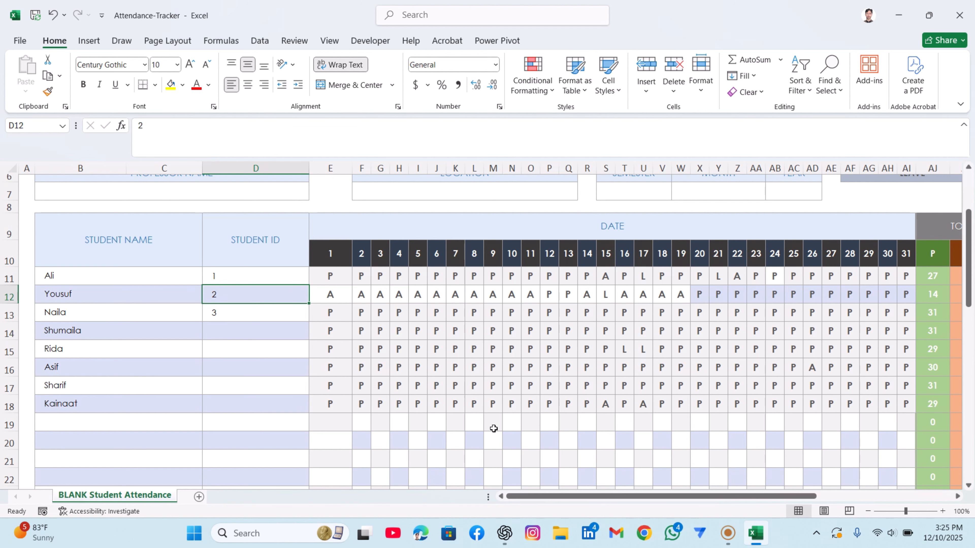
- Examine the date header and its day cells 1 to 31 above the students' attendance marks
scroll(445, 369, "up", 1)
left_click(682, 270)
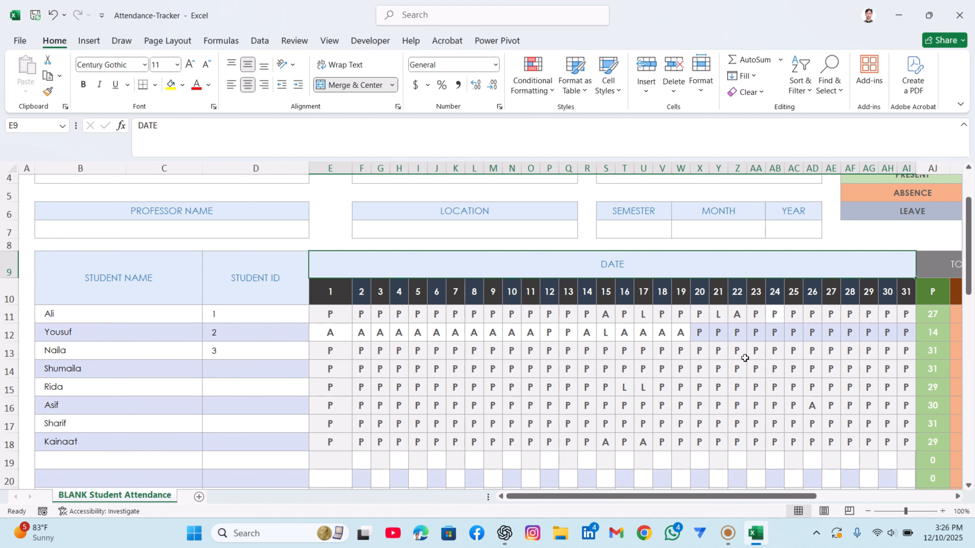
scroll(744, 359, "down", 2)
scroll(396, 348, "up", 2)
left_click(330, 297)
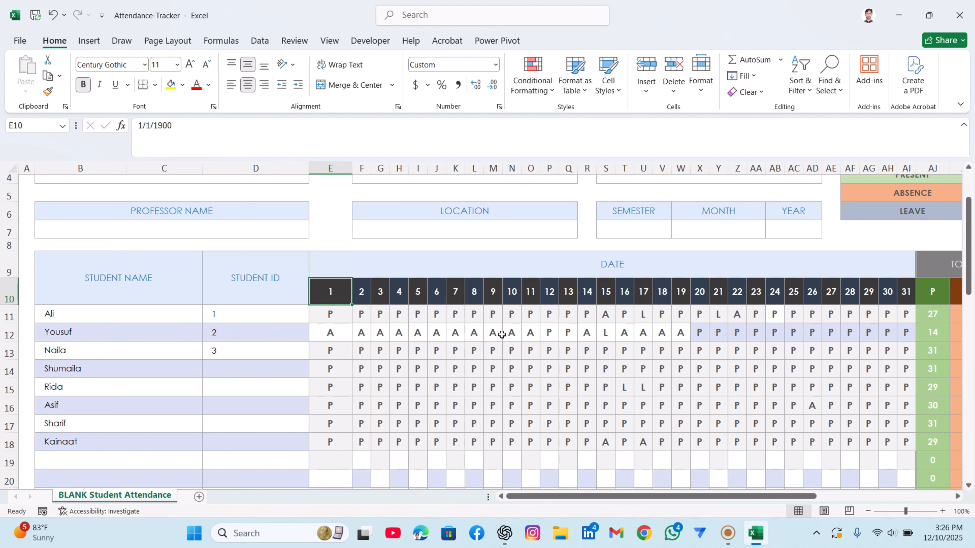
scroll(499, 332, "up", 1)
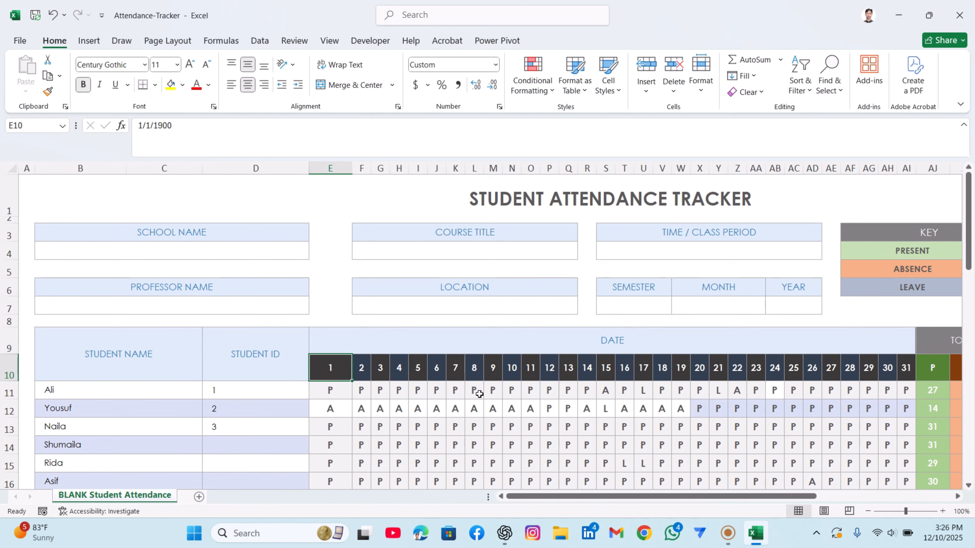
scroll(476, 395, "down", 1)
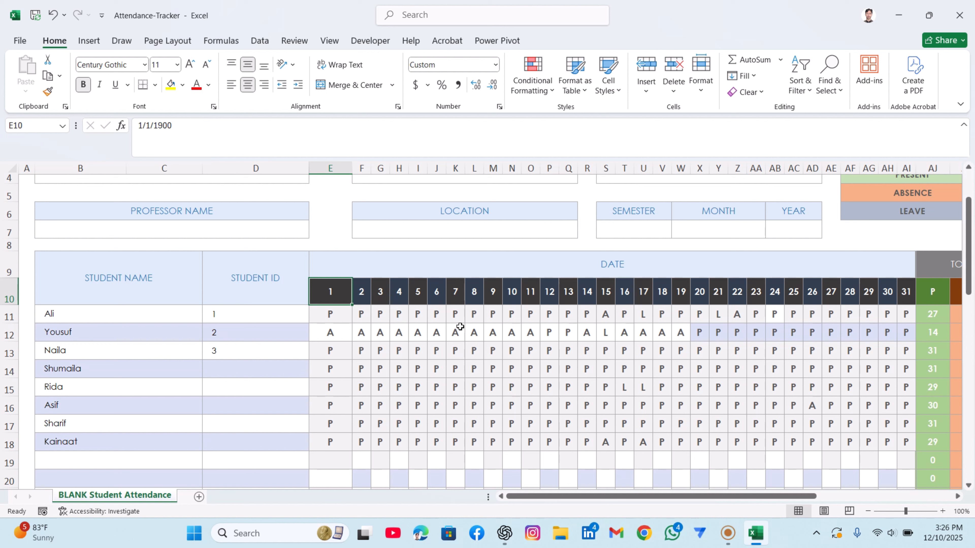
- Merge and center the day 7 attendance cells K11 to K19, keeping only the uppermost value
left_click(458, 315)
left_click_drag(456, 313, 463, 464)
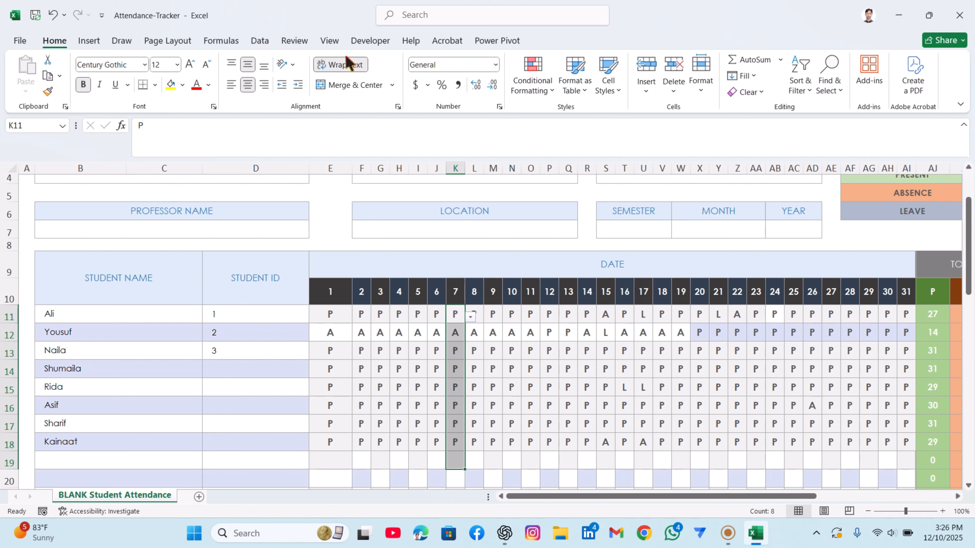
left_click(340, 84)
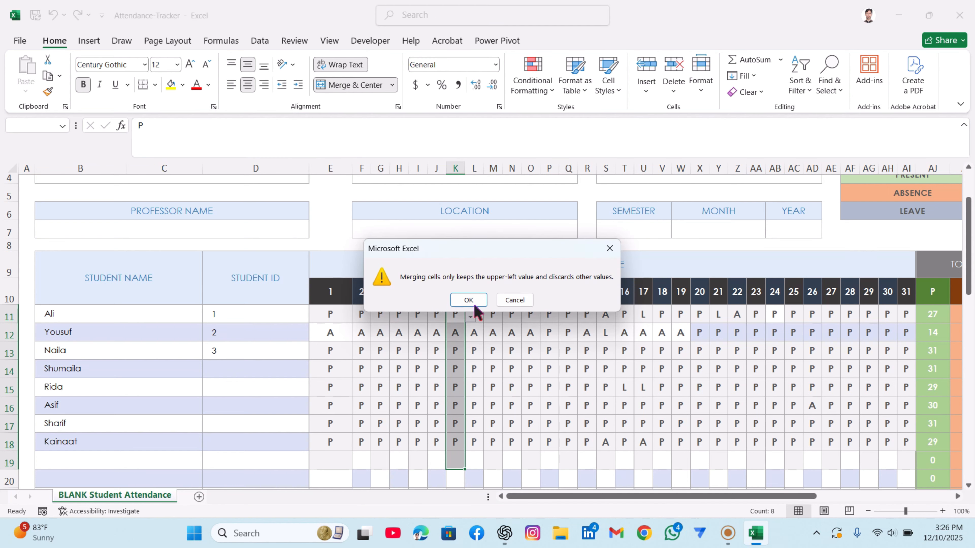
left_click(467, 301)
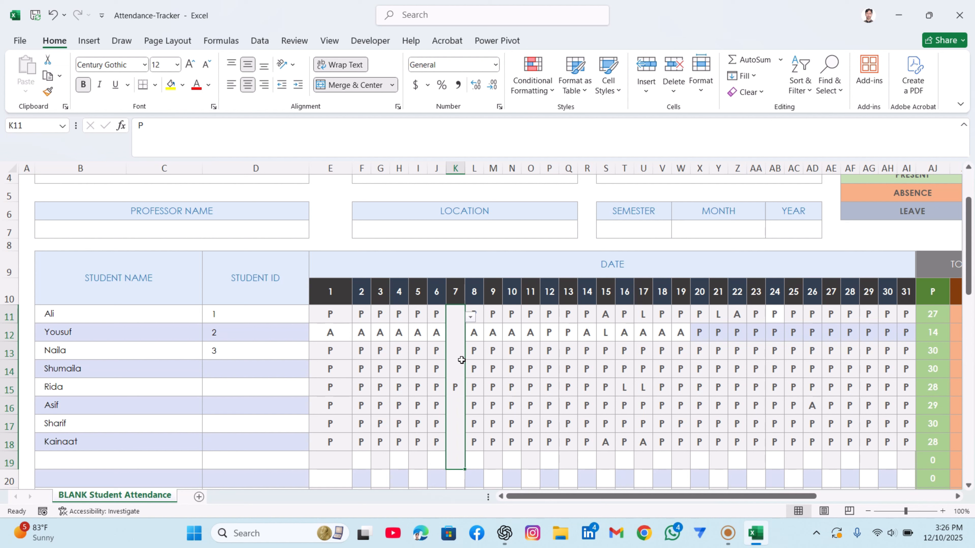
- Try to replace the merged day 7 cell's content with SUNDAY, then discard the entry and undo the merge
double_click(456, 404)
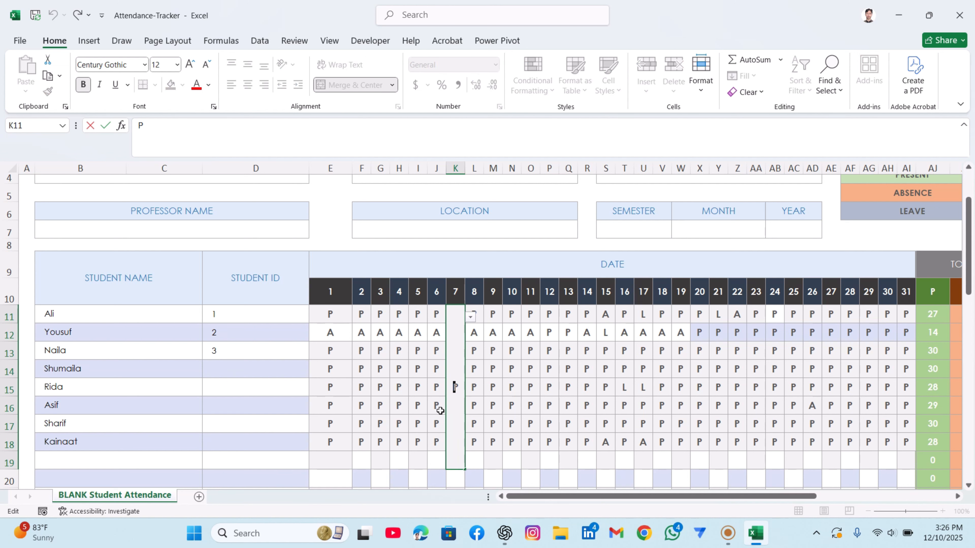
key("BackSpace")
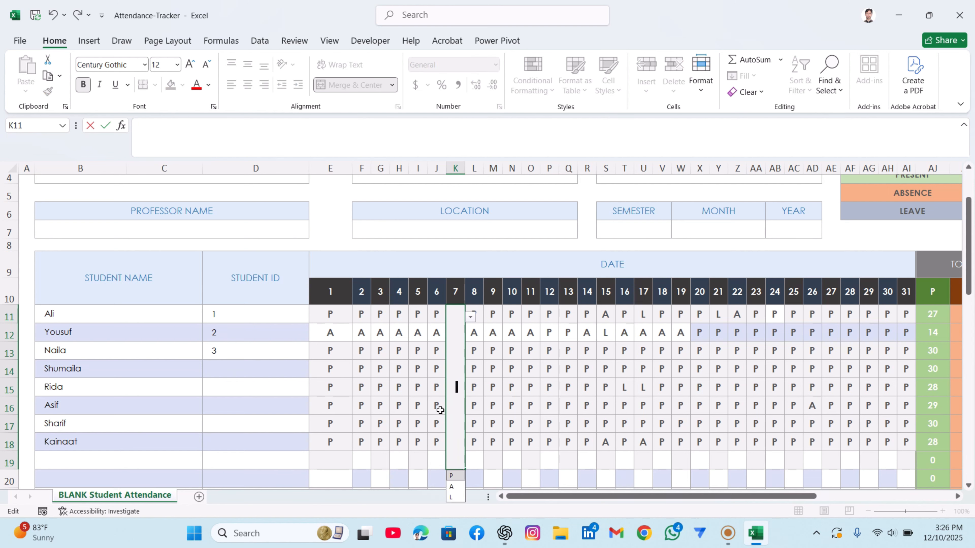
type("SUN")
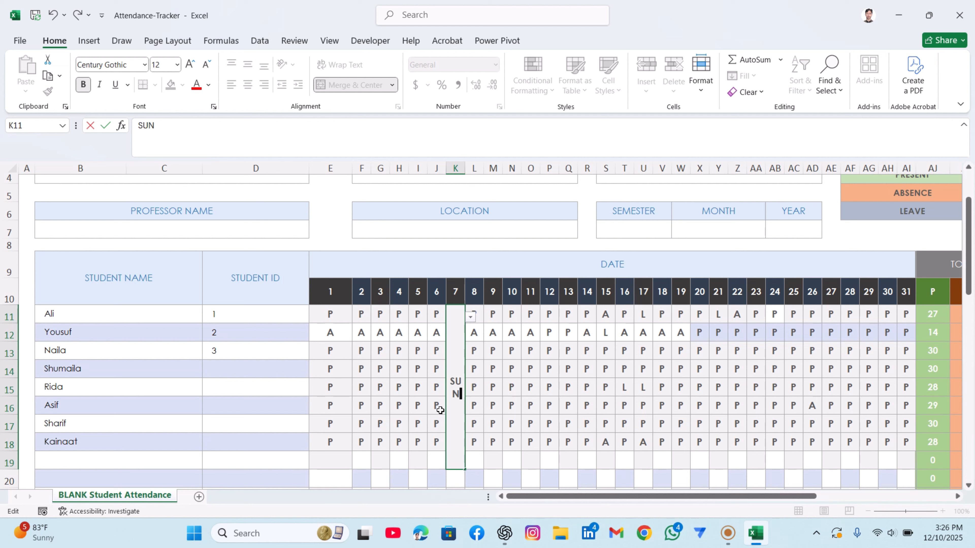
type("DAY")
key("Return")
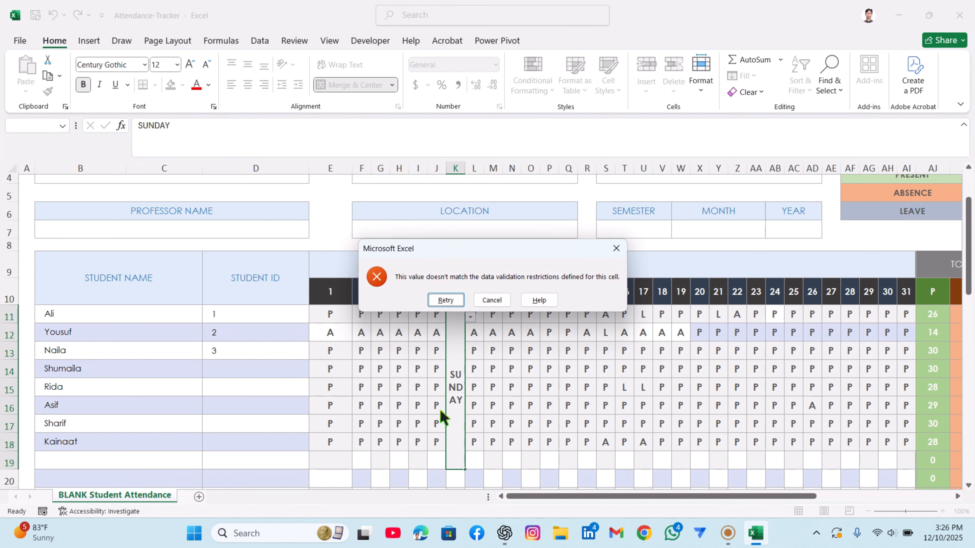
left_click(491, 300)
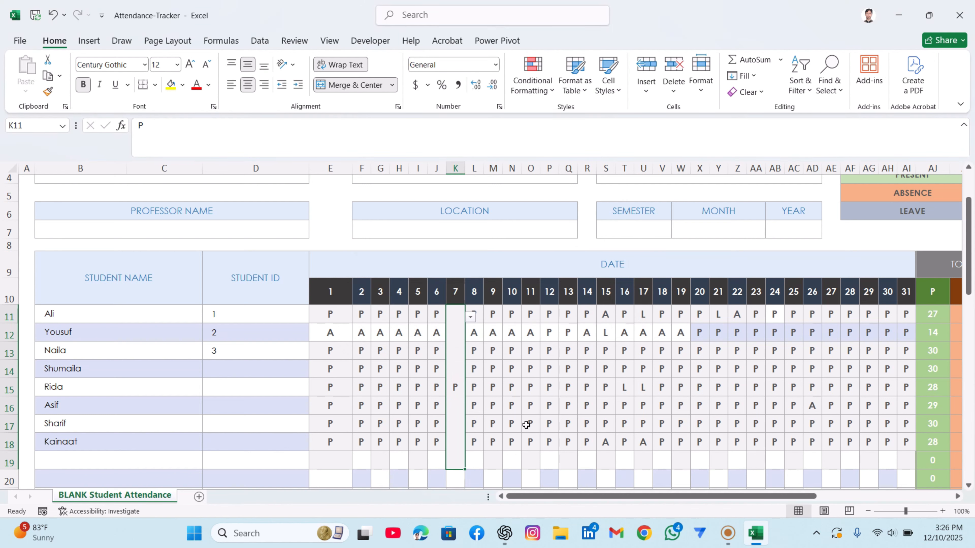
left_click(547, 387)
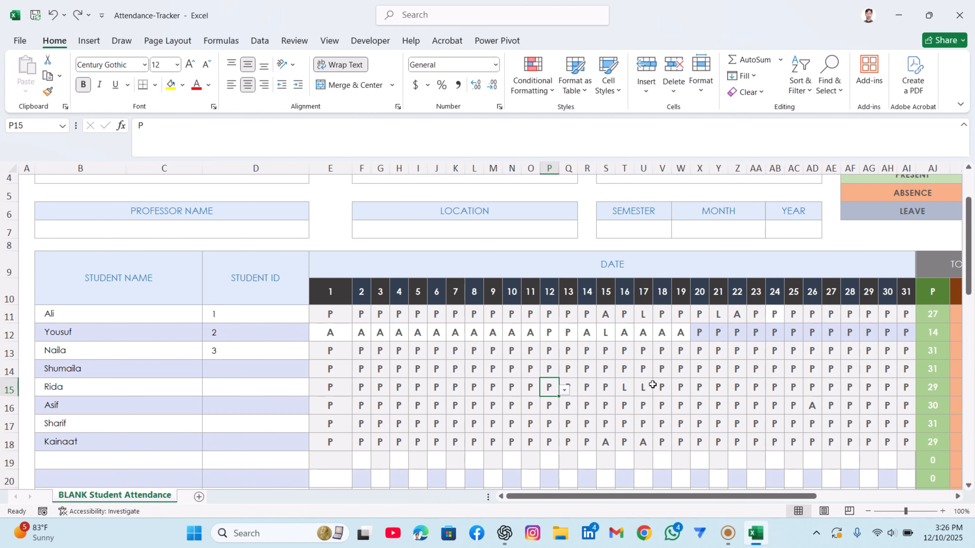
- Review the totals, percentages and status columns, the attendance key and the Active and Struck Off summary
left_click_drag(573, 495, 707, 514)
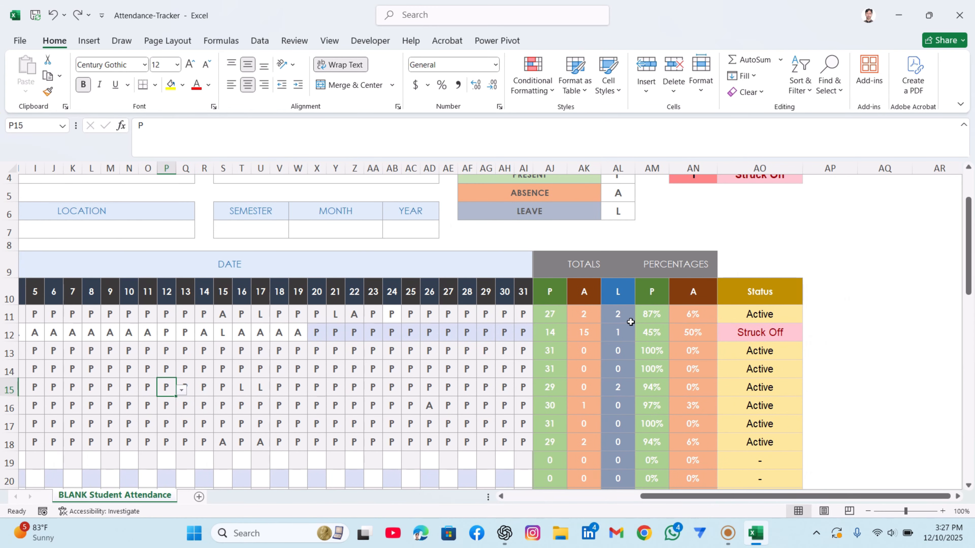
left_click_drag(552, 270, 678, 508)
left_click(860, 348)
scroll(860, 348, "up", 8)
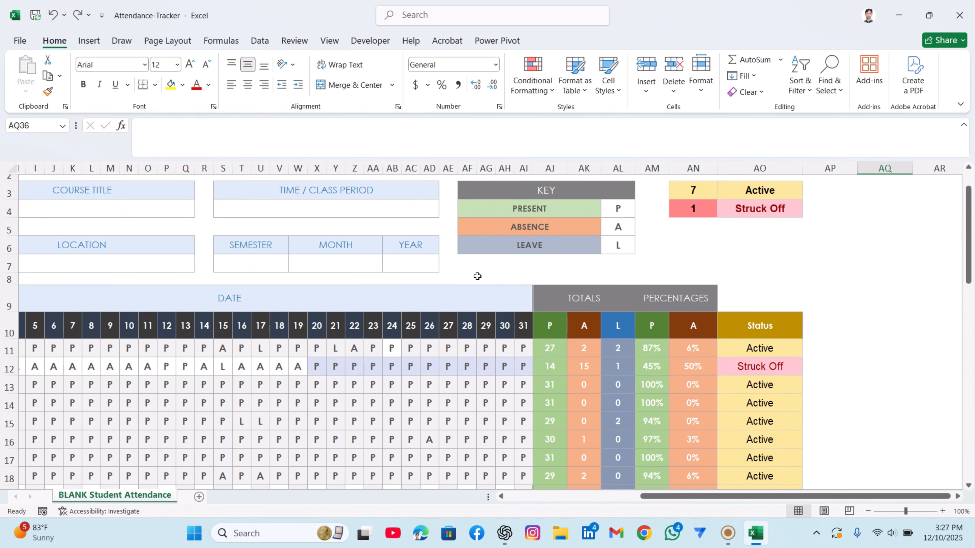
- Review the attendance key's letter codes for present, absence and leave in cells AL4 to AL6
scroll(477, 277, "up", 1)
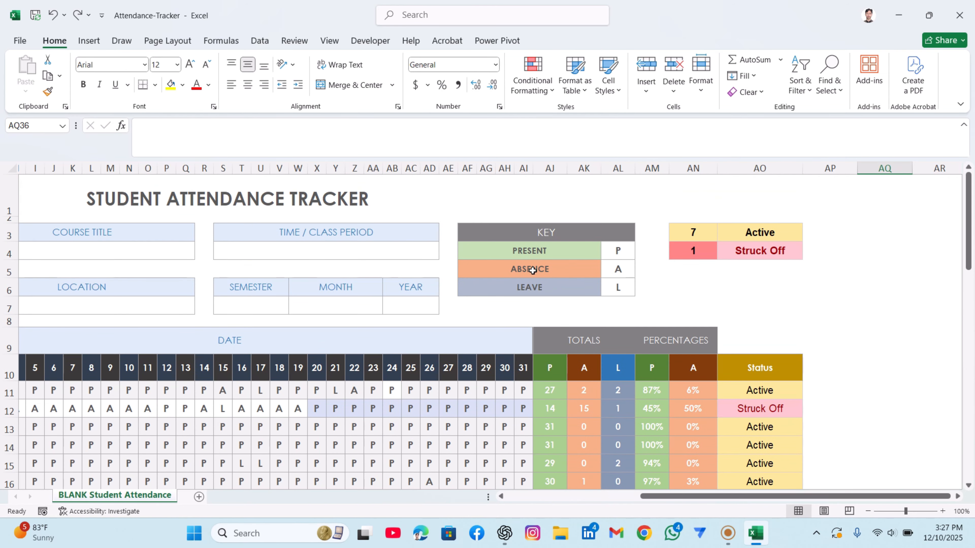
left_click(625, 252)
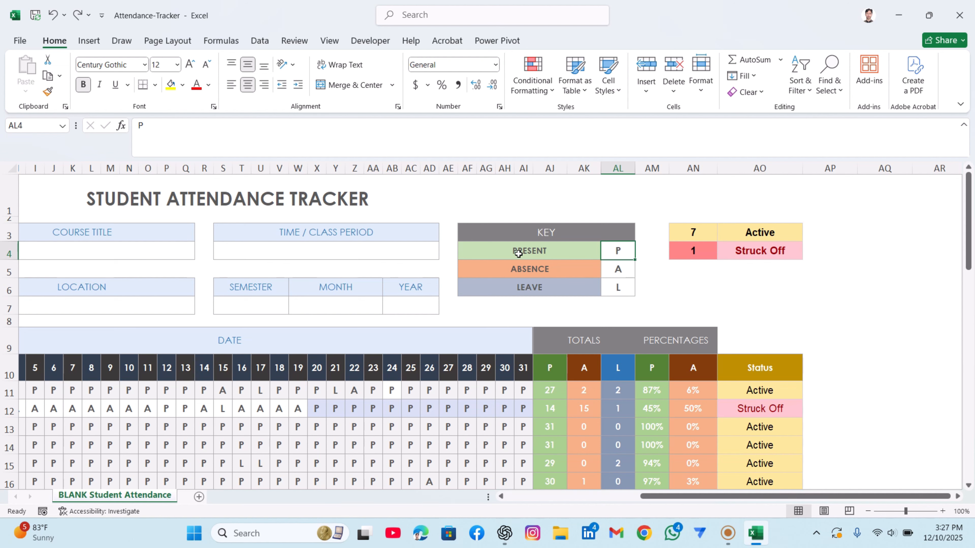
left_click(618, 272)
left_click(624, 285)
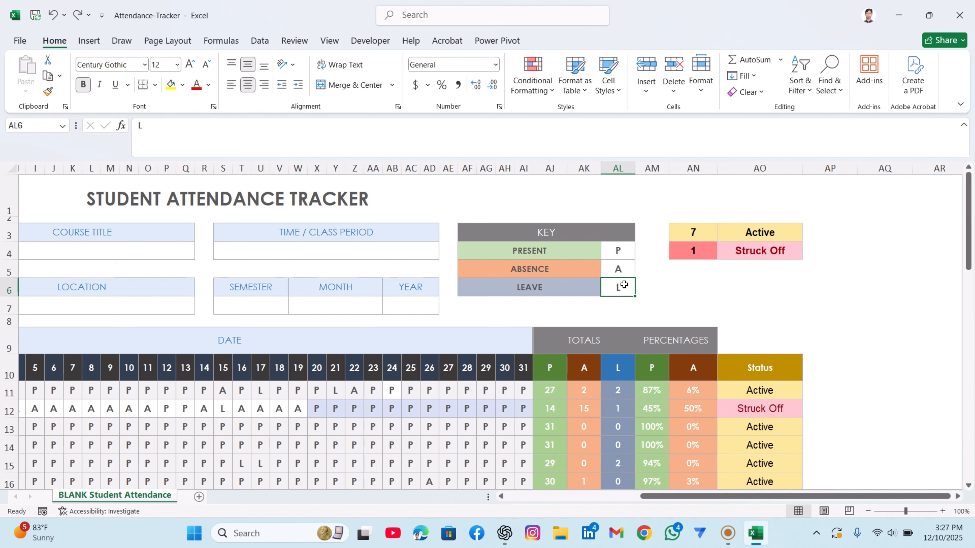
- Inspect the formulas behind the first student's present, absence and leave totals in AJ11, AK11 and AL11
scroll(636, 400, "down", 1)
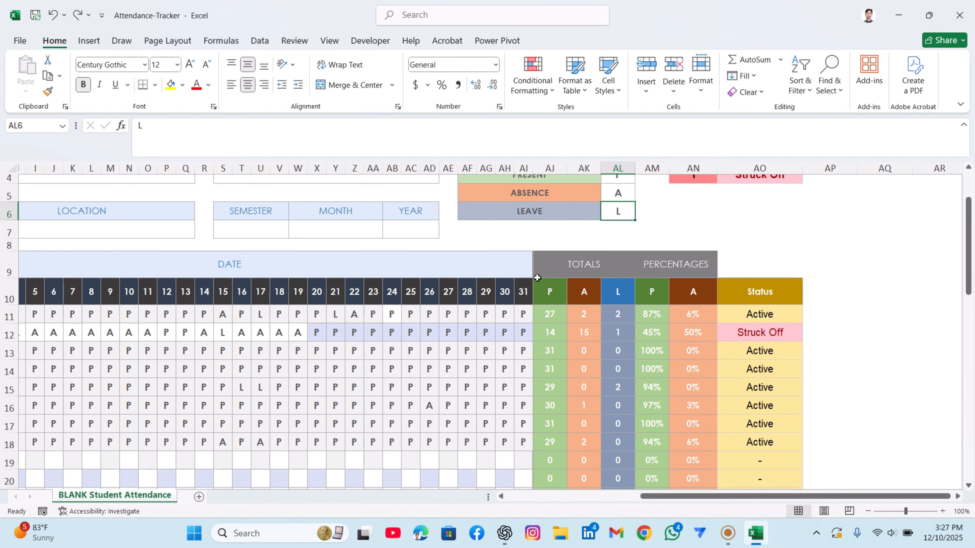
left_click(543, 169)
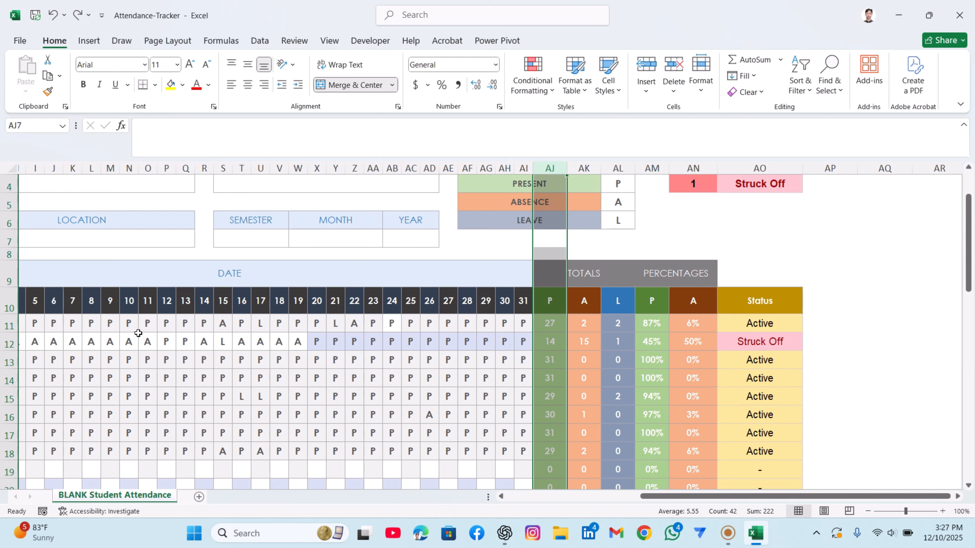
left_click(551, 325)
double_click(553, 322)
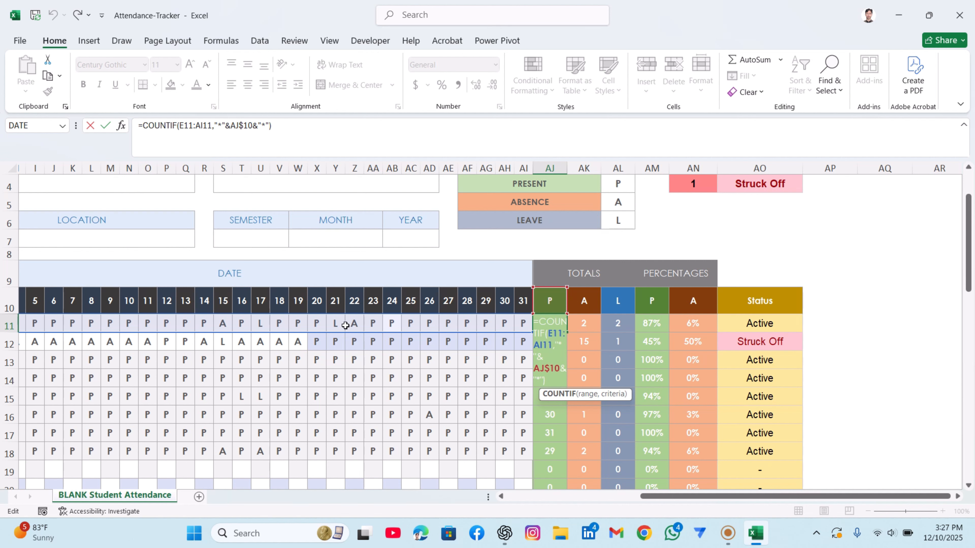
key("Return")
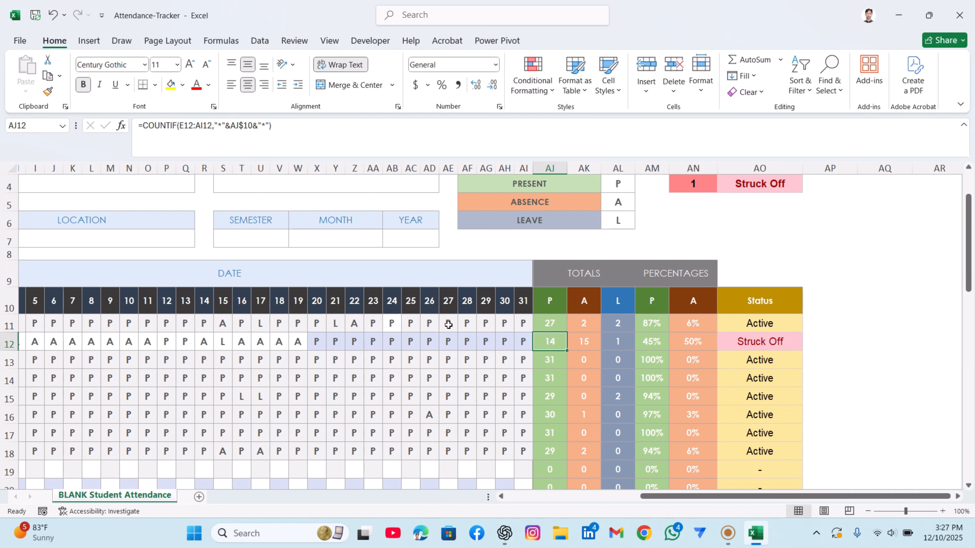
left_click(558, 328)
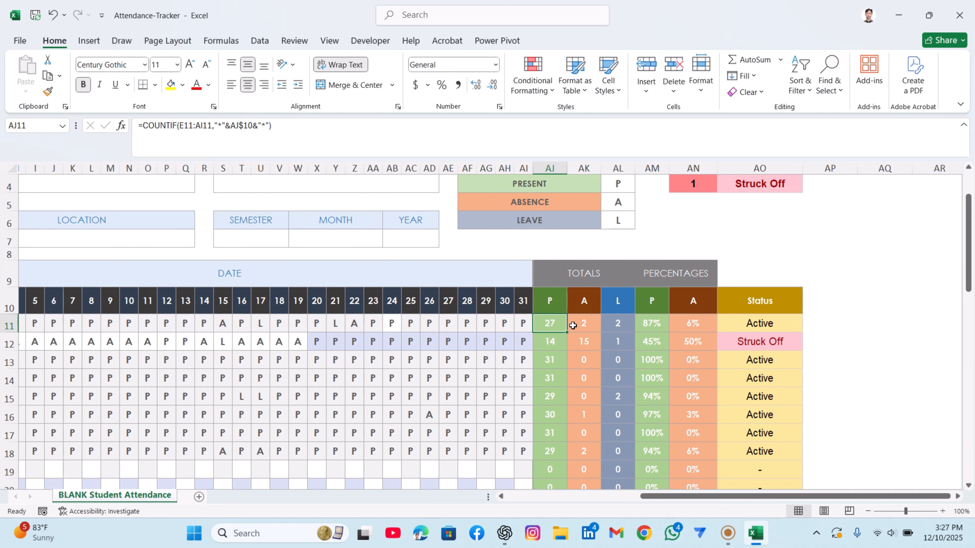
left_click(599, 327)
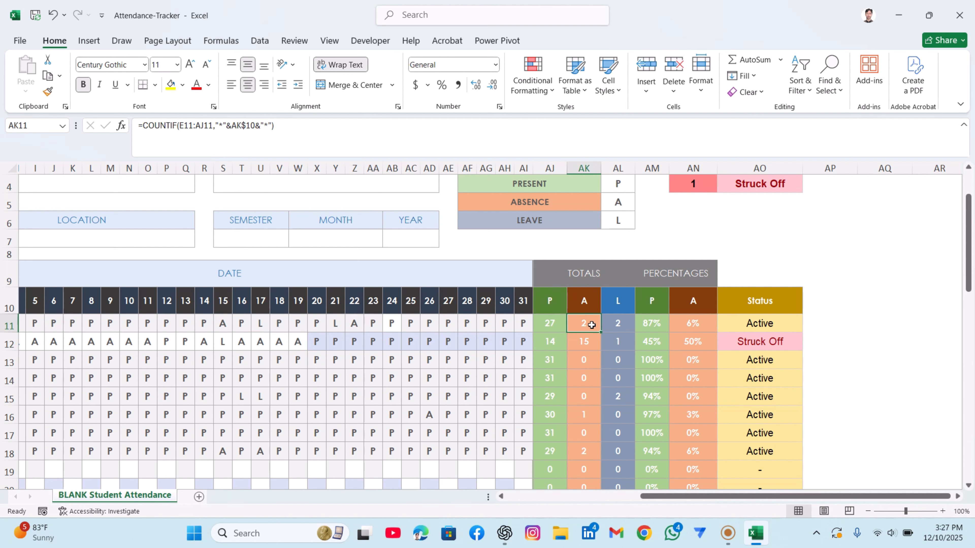
left_click(618, 324)
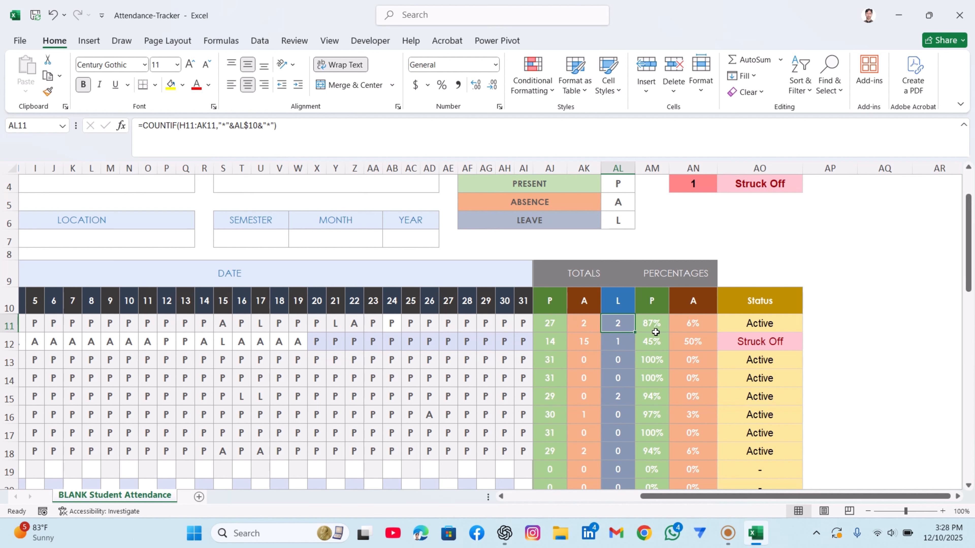
- Examine the present and absence percentage columns AM and AN, including the first student's cells
left_click(652, 325)
left_click(685, 323)
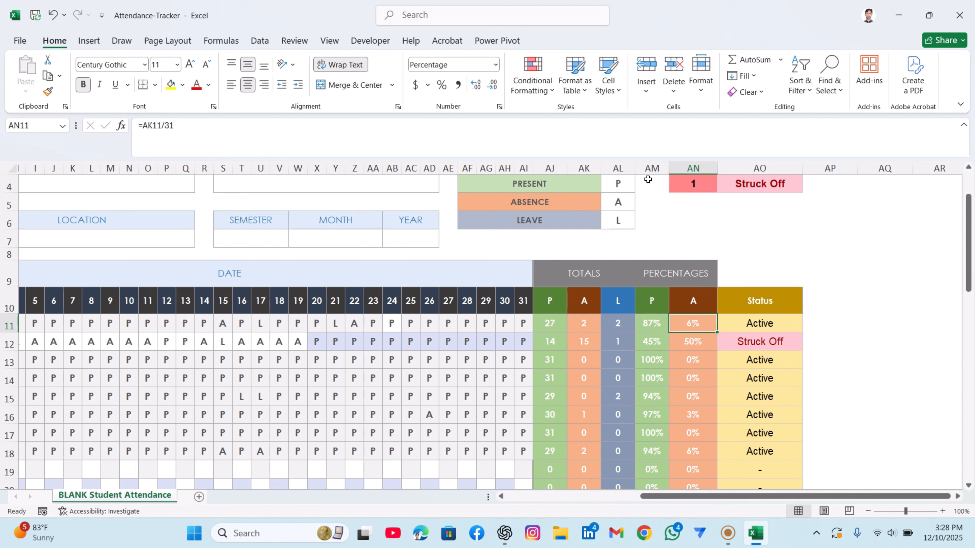
left_click(651, 169)
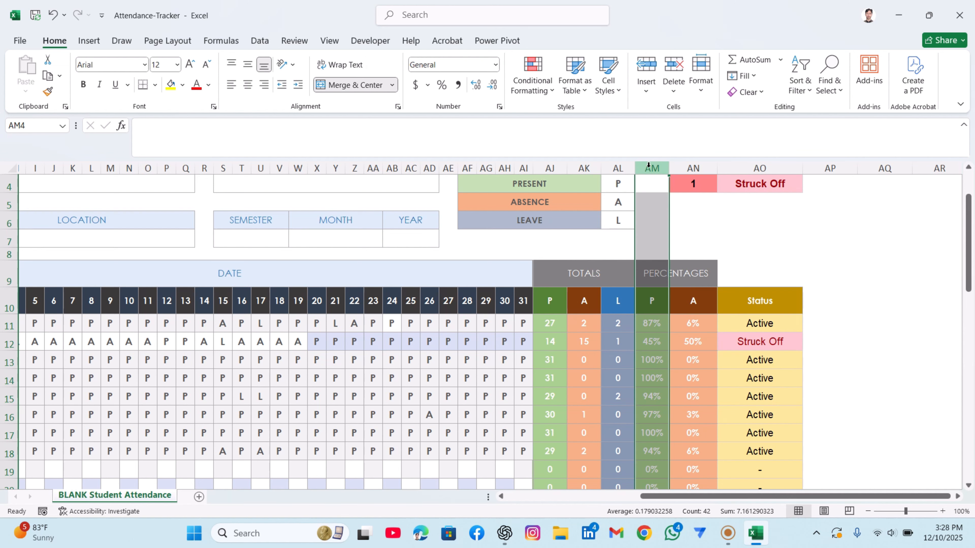
left_click(698, 163)
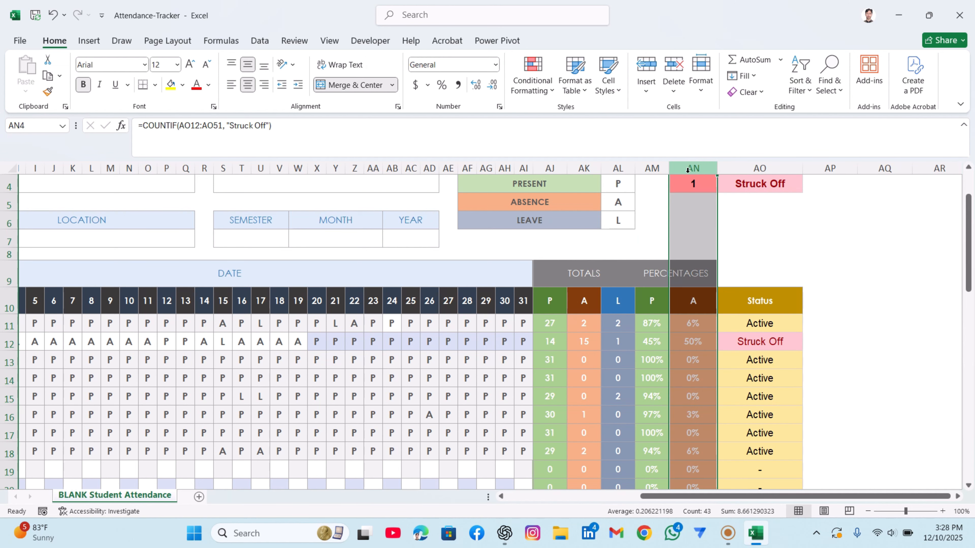
left_click(651, 169)
scroll(655, 309, "down", 1)
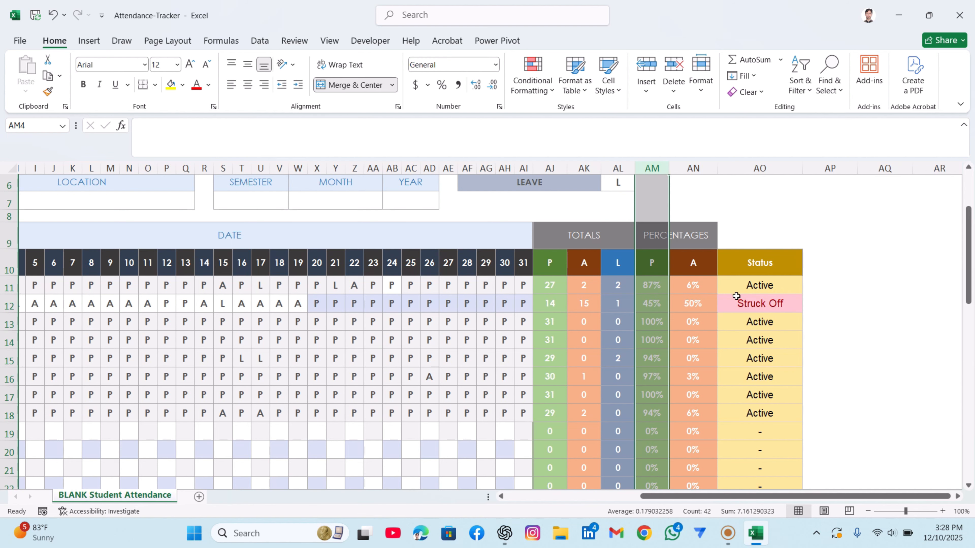
scroll(652, 375, "up", 1)
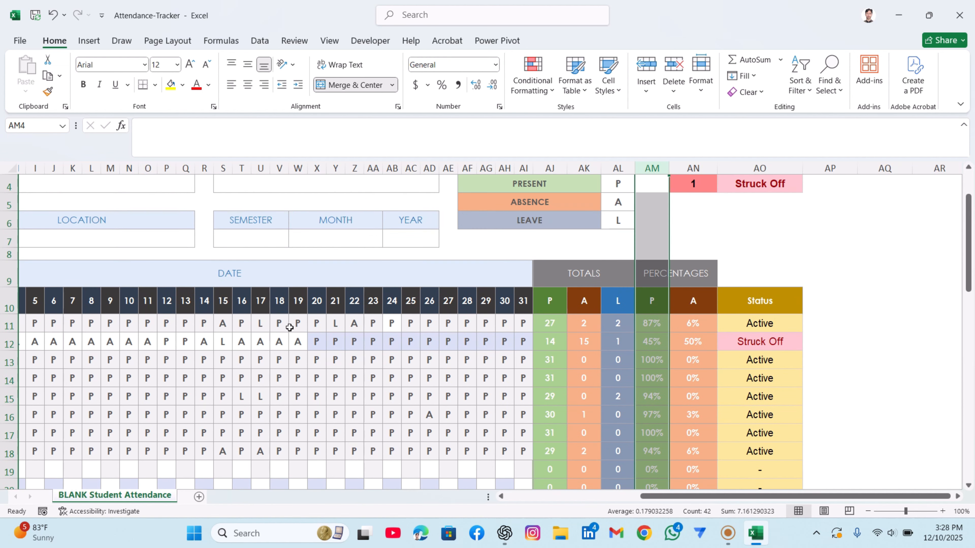
- Inspect the present percentage formula in AM11 and the total in AJ11 that it refers to, leaving the formula as is
left_click(660, 327)
left_click(553, 326)
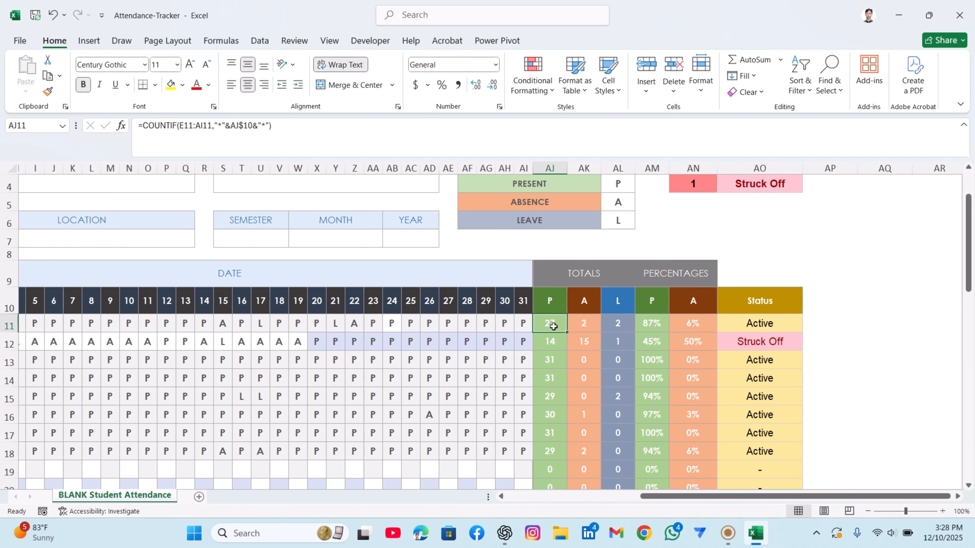
double_click(655, 328)
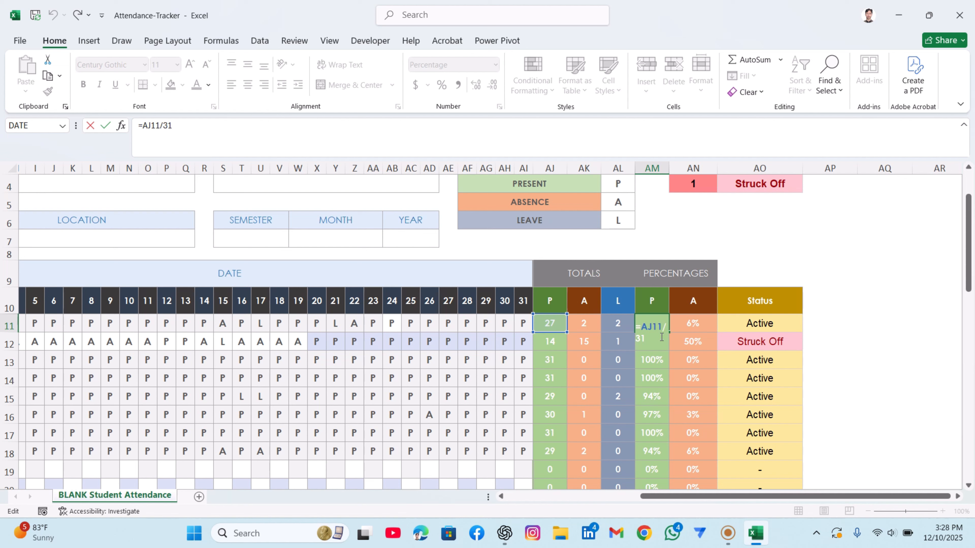
key("Return")
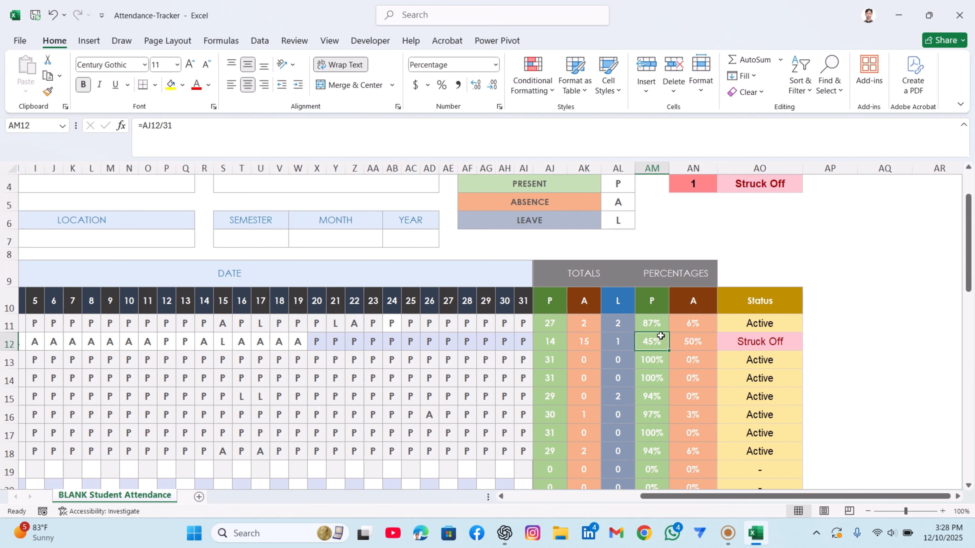
- View the available number formats for the present percentage cell AM11, then close the list without choosing one
left_click(656, 325)
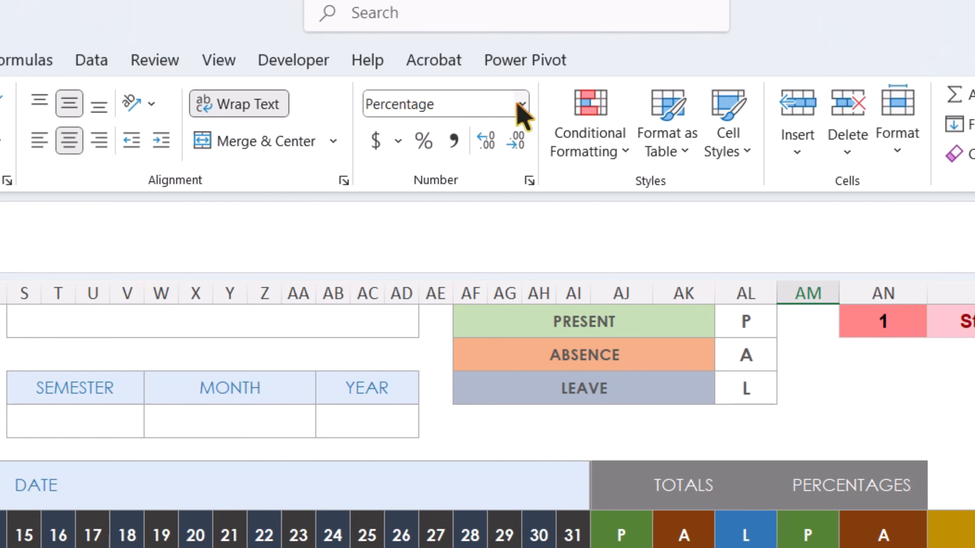
left_click(495, 65)
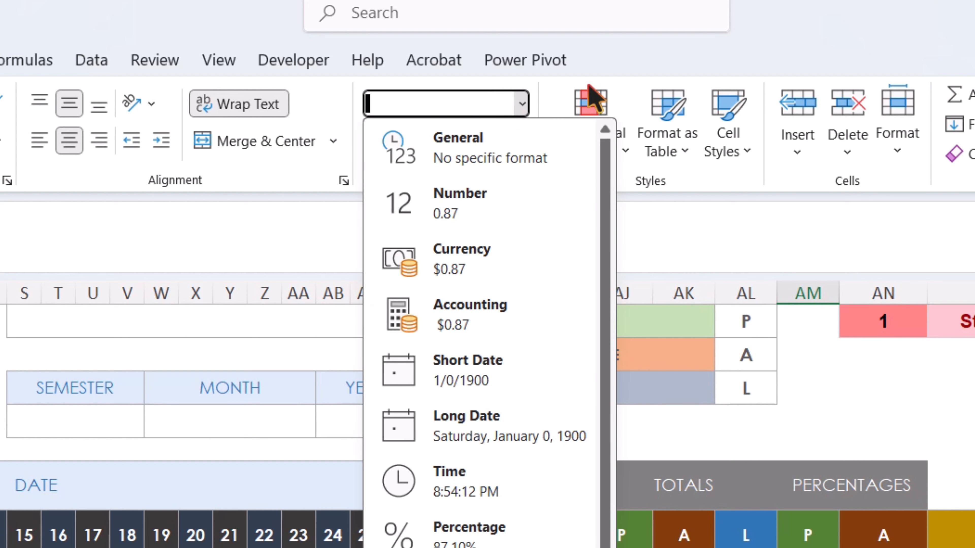
left_click(610, 62)
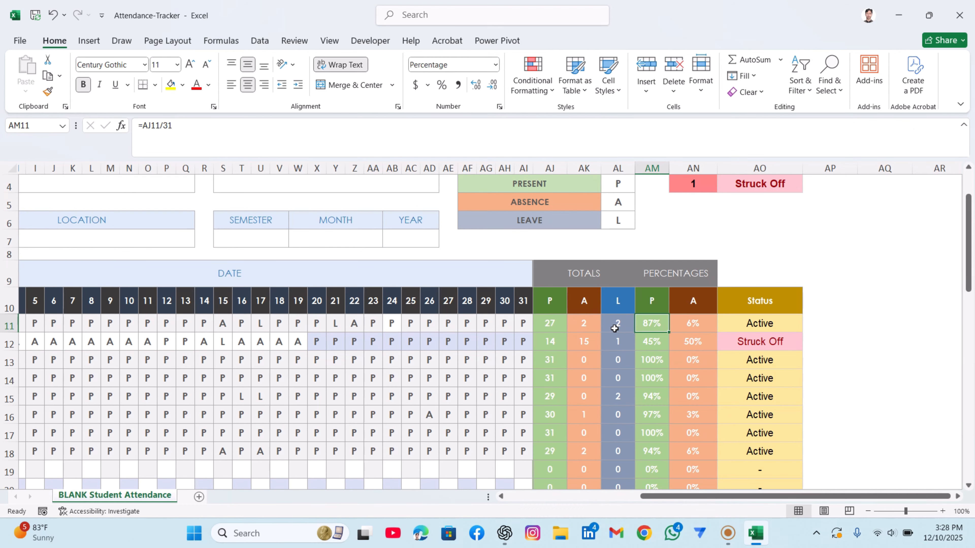
left_click(615, 329)
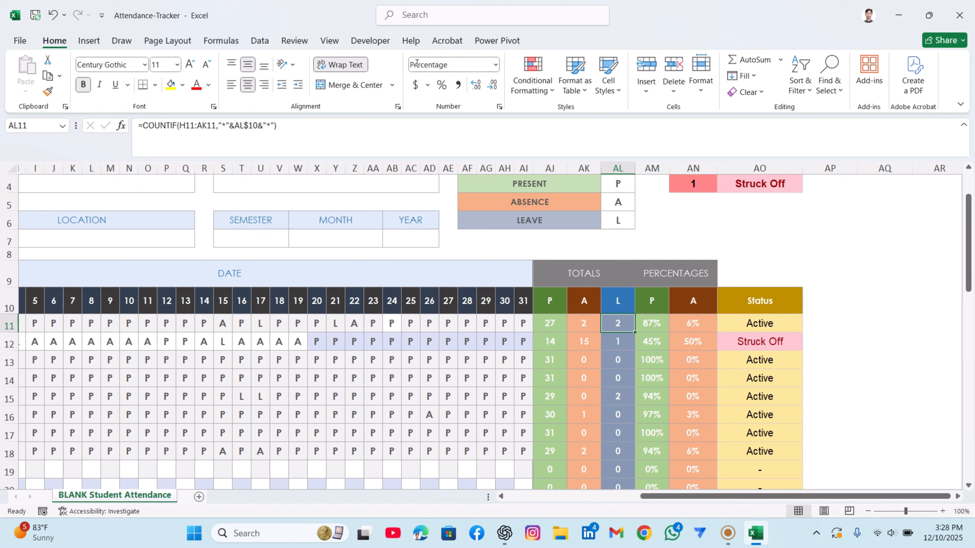
- Compare the first student's present and absence percentage formulas in AM11 and AN11 with the totals in AJ11 and AK11
left_click(659, 328)
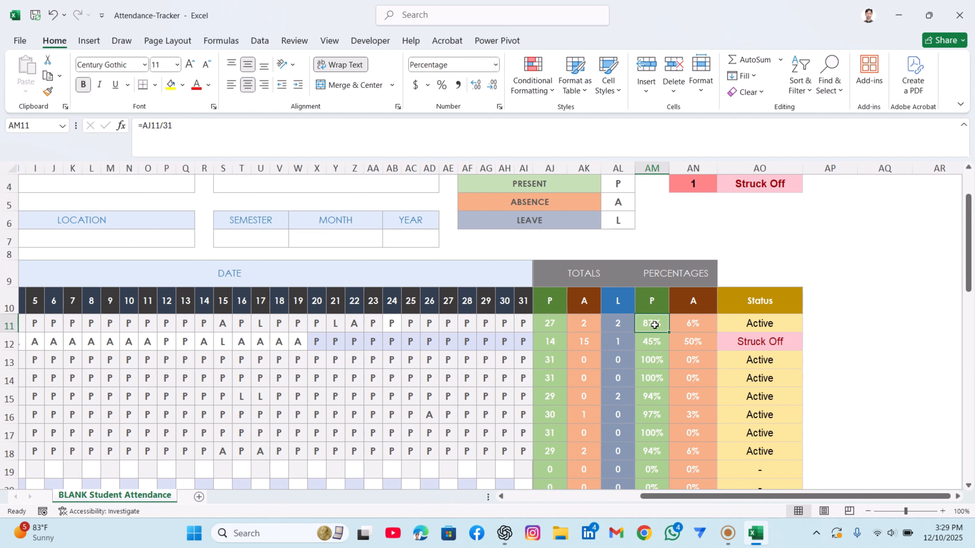
left_click(545, 323)
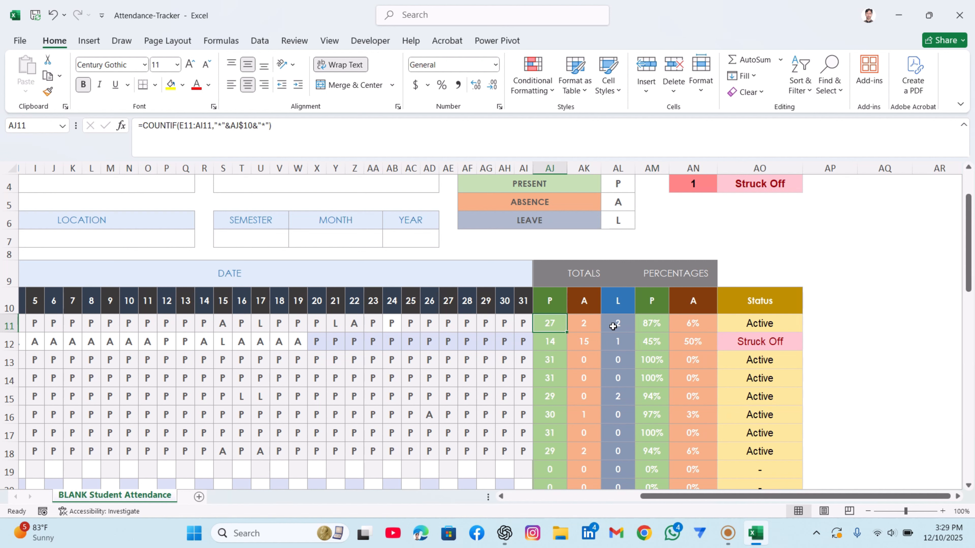
left_click(654, 324)
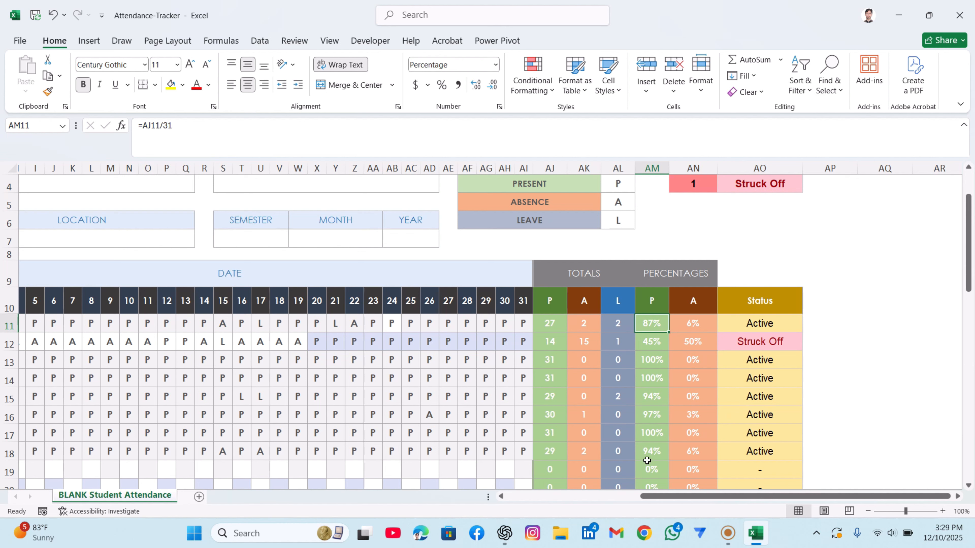
left_click(694, 325)
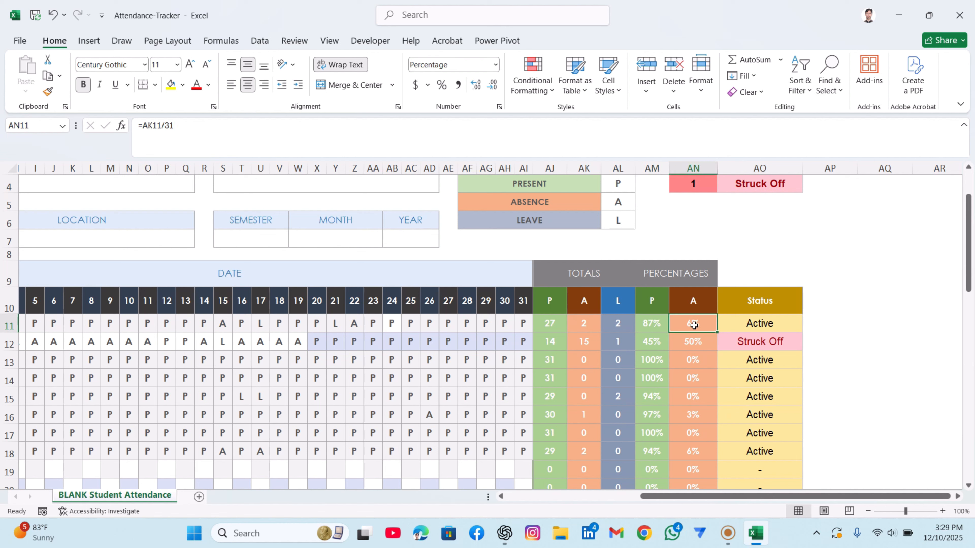
left_click(590, 325)
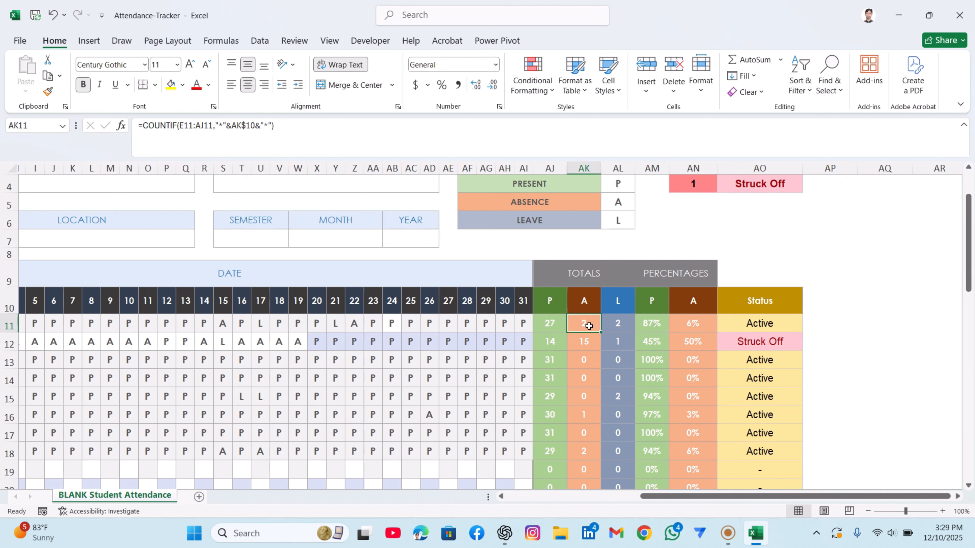
left_click(700, 324)
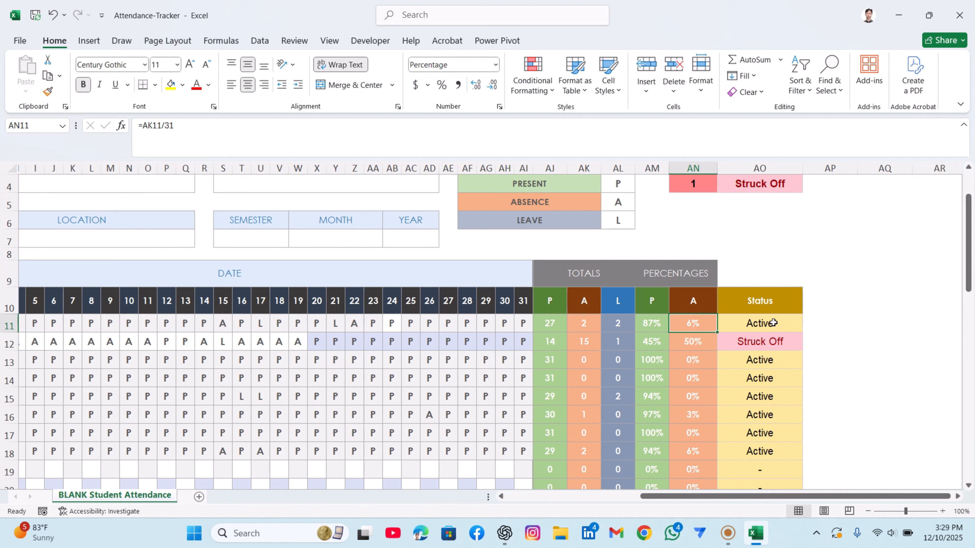
- Inspect the nested IF formula behind the first student's status in AO11, leaving it as is
left_click(775, 299)
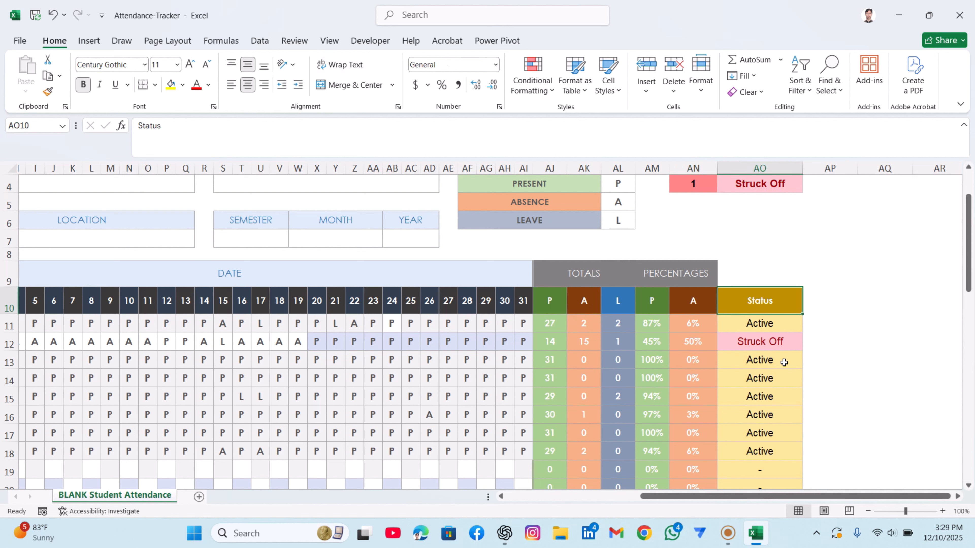
left_click(787, 323)
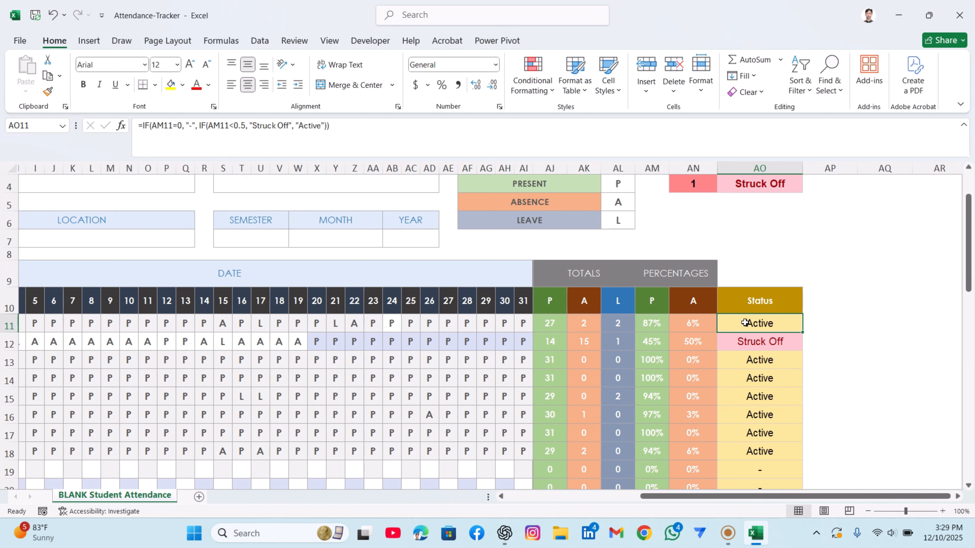
double_click(780, 326)
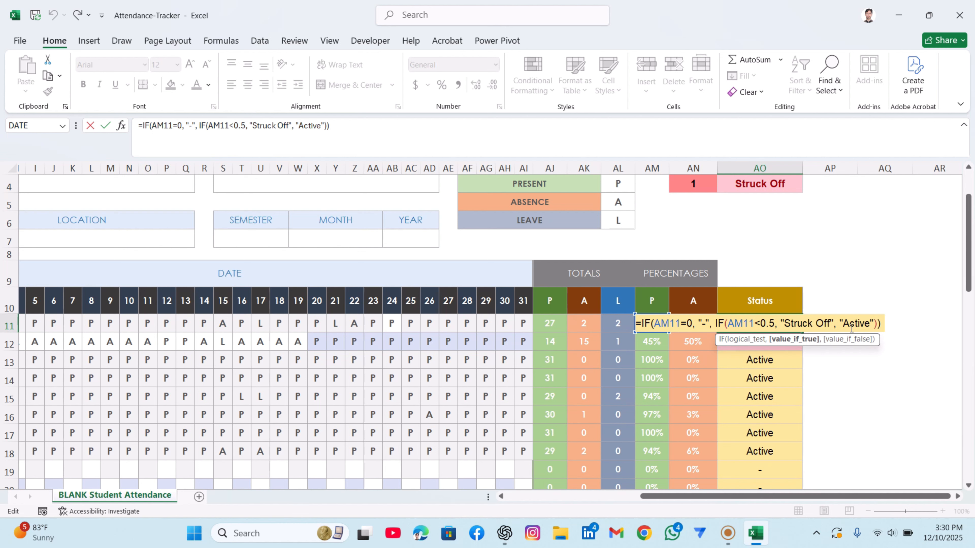
key("Return")
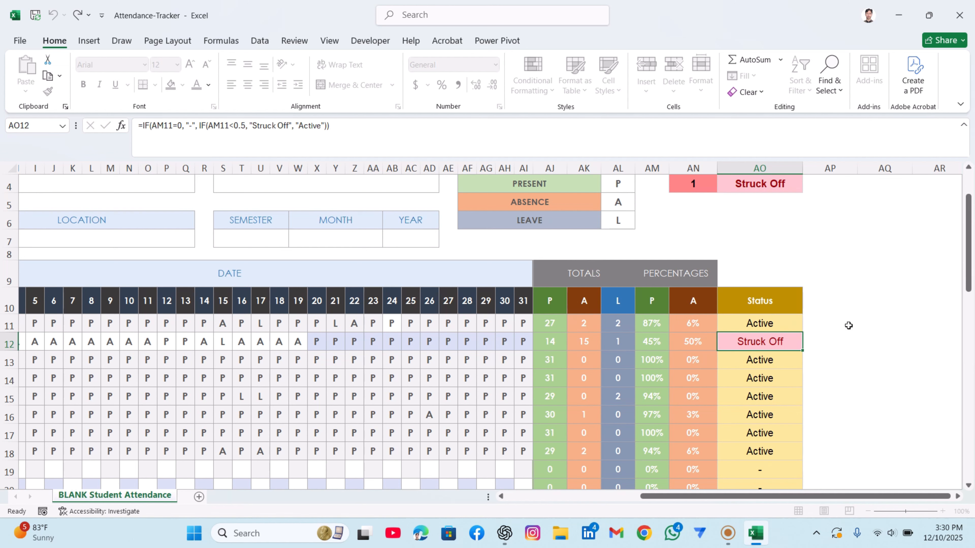
- Compare the status formulas in AO12 and AO13, and check the struck-off student's present total in AJ12
left_click(761, 363)
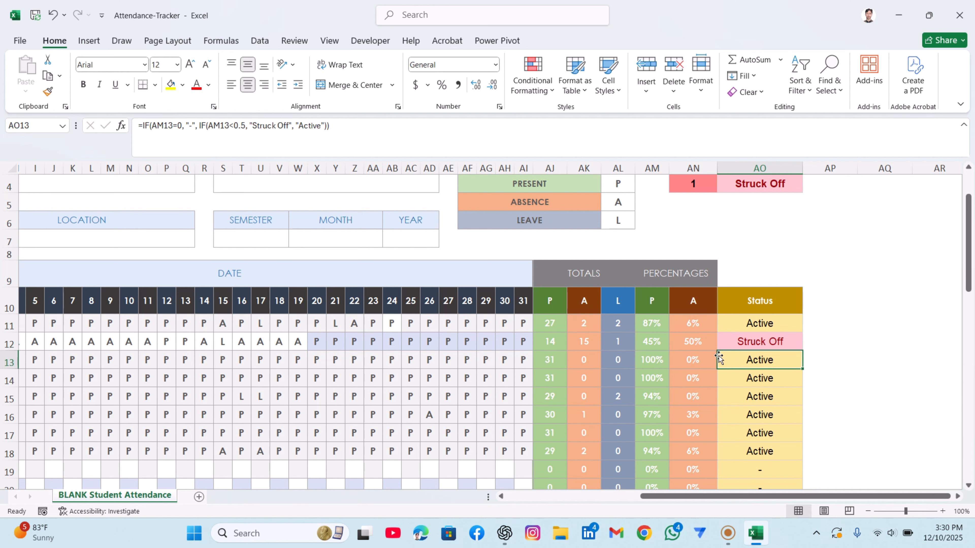
left_click(768, 342)
left_click(545, 345)
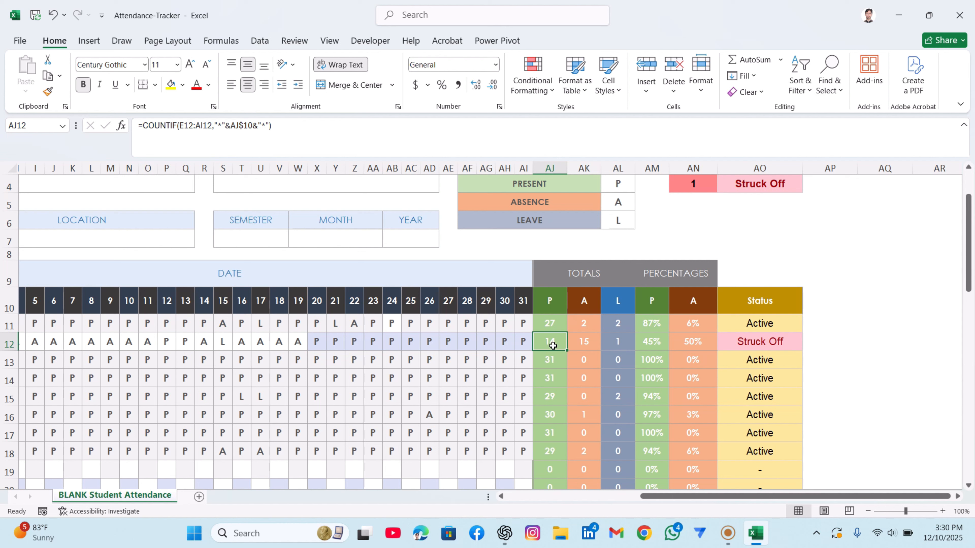
left_click(788, 344)
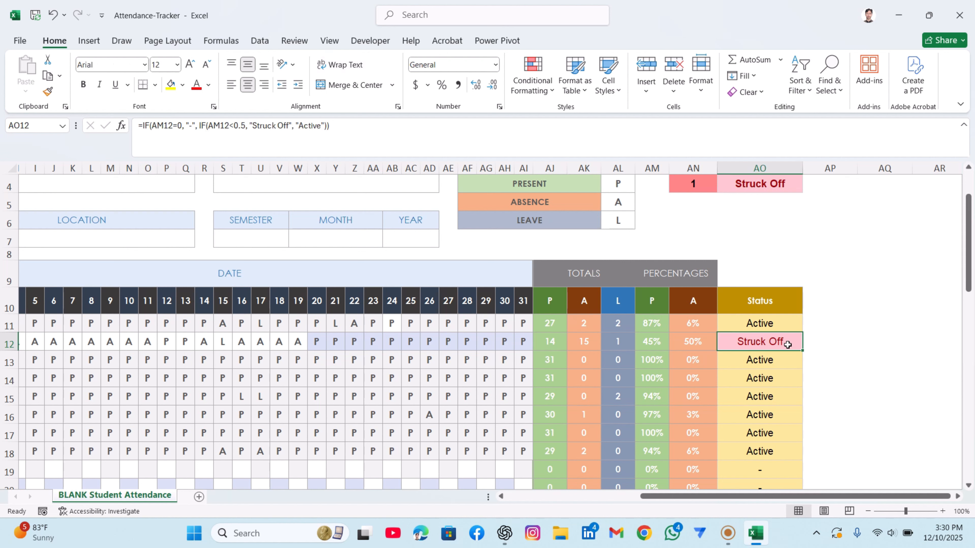
- Inspect the formulas behind the present total in AJ16 and the present percentage in AM16
scroll(748, 396, "down", 2)
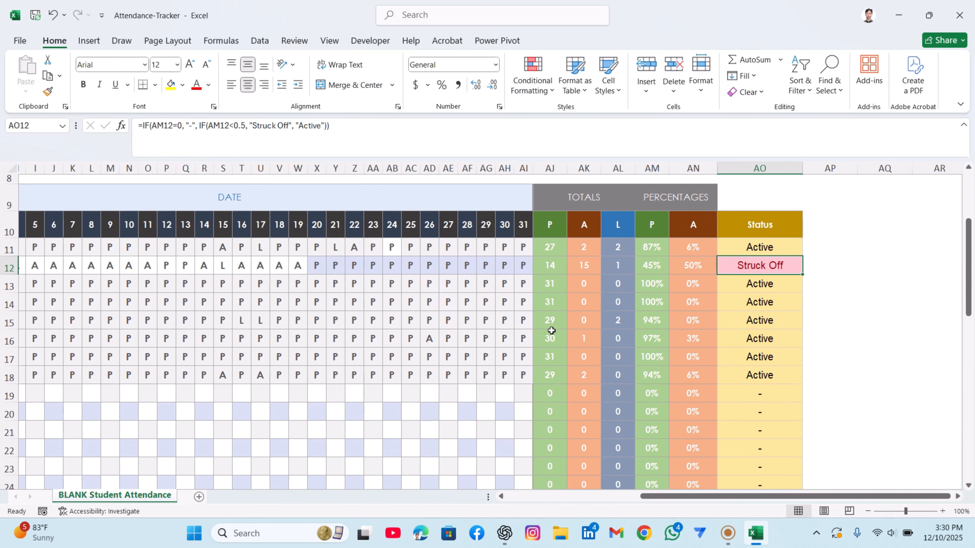
left_click(550, 333)
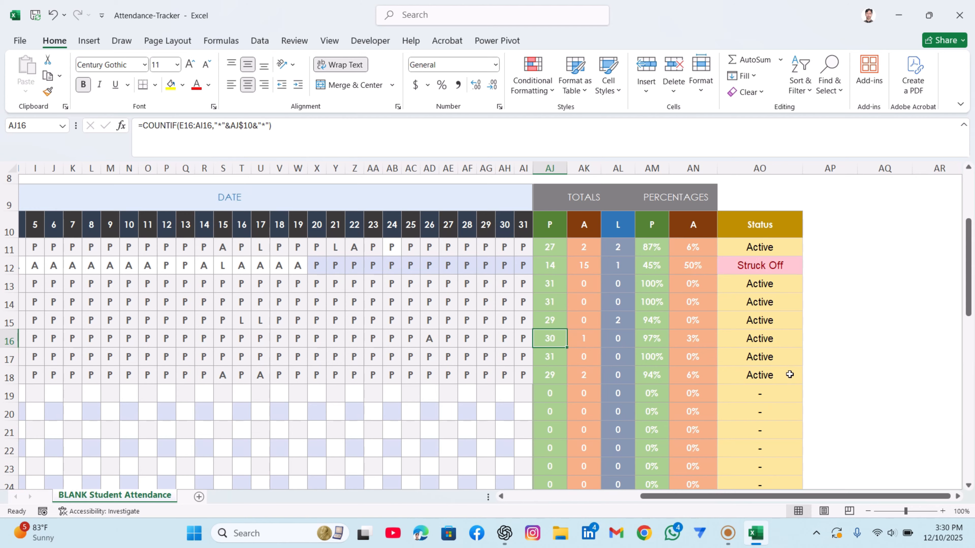
scroll(768, 375, "up", 1)
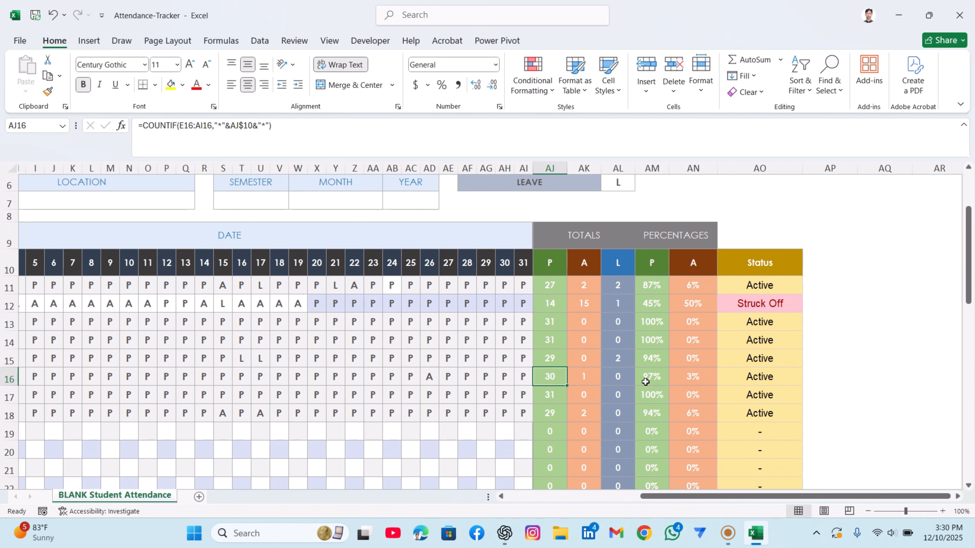
left_click(653, 380)
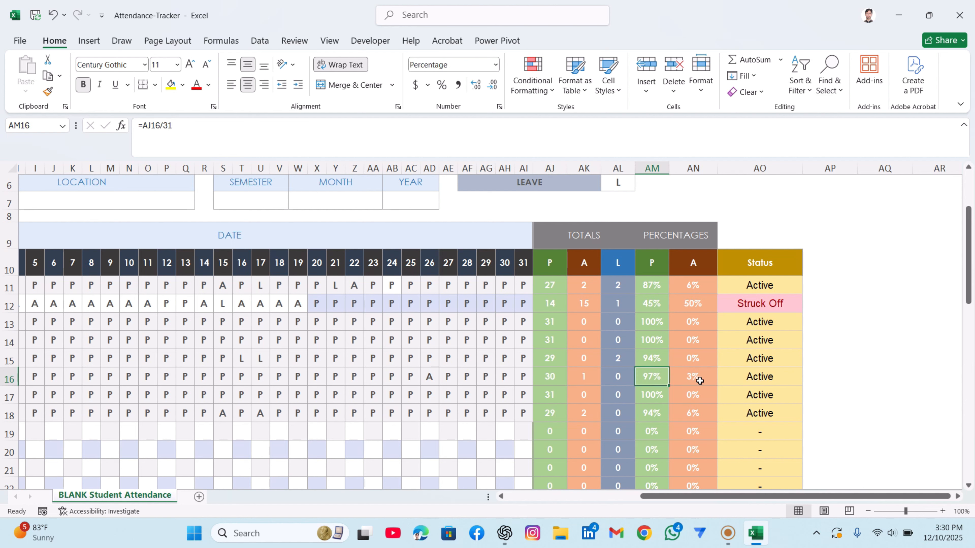
- Change the present percentage formula in AM16 to divide by 30 days, as =AJ16/30
double_click(659, 379)
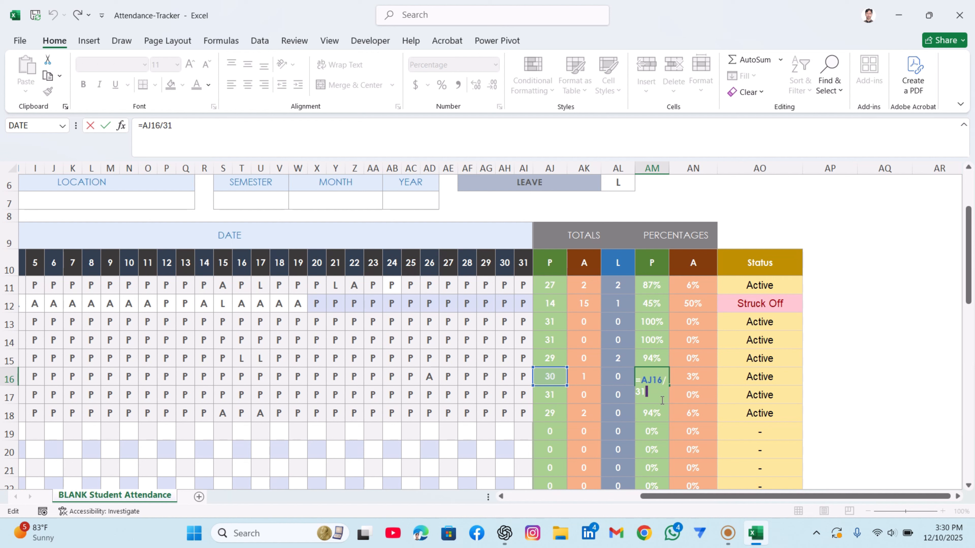
key("BackSpace")
type("0")
key("Return")
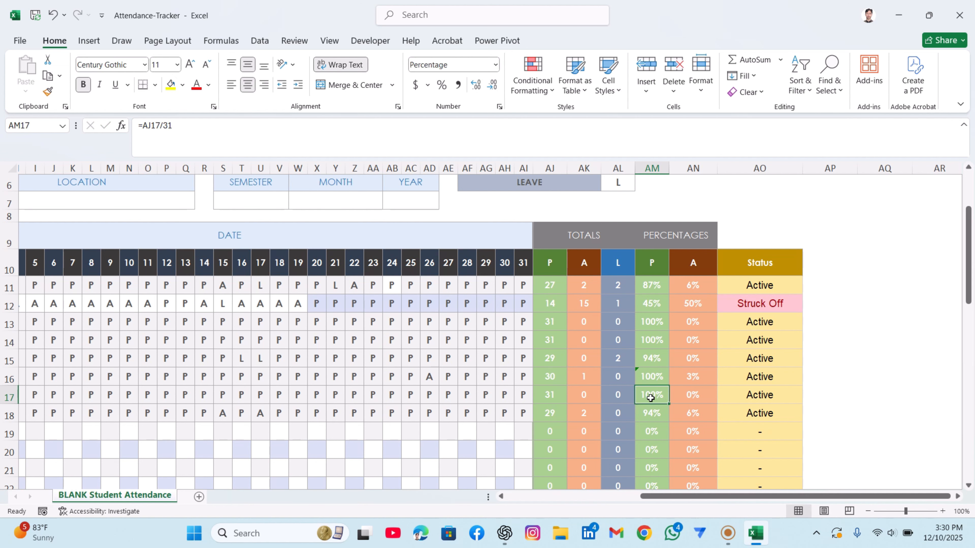
left_click(606, 407)
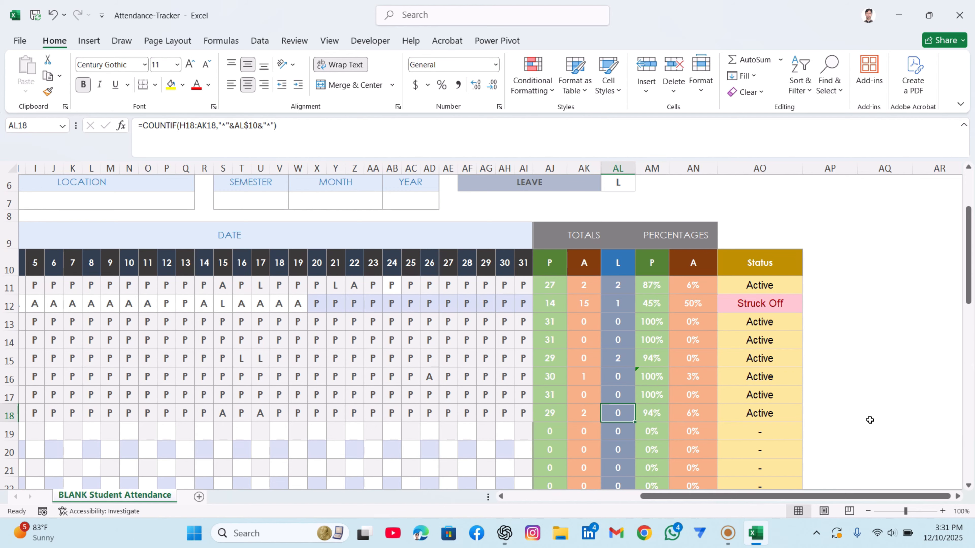
- Inspect the status formula in AO19 for the first row without a student
scroll(805, 380, "down", 2)
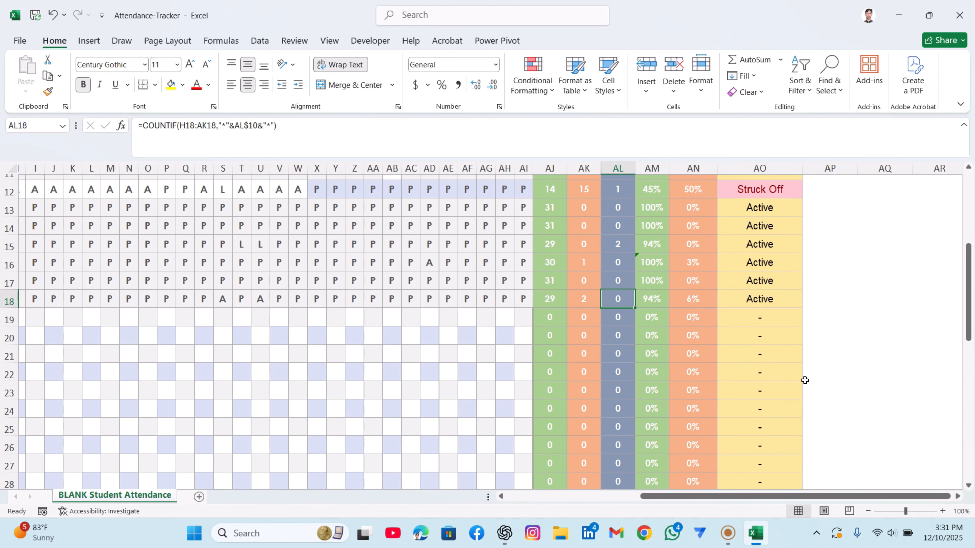
scroll(805, 380, "down", 1)
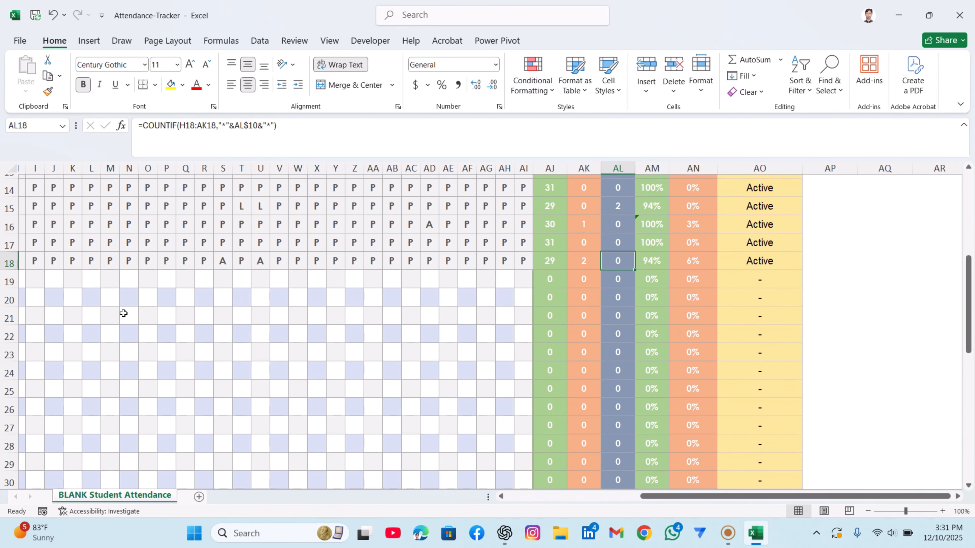
left_click(787, 284)
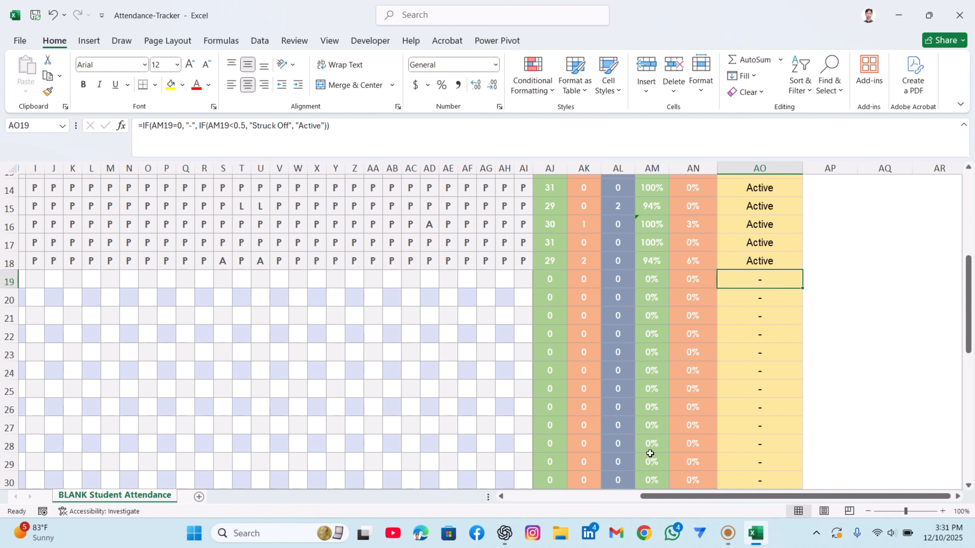
- Add a new student in row 19 by filling in the student's name in B19 and the student ID in D19
scroll(555, 450, "up", 3)
left_click_drag(665, 499, 356, 523)
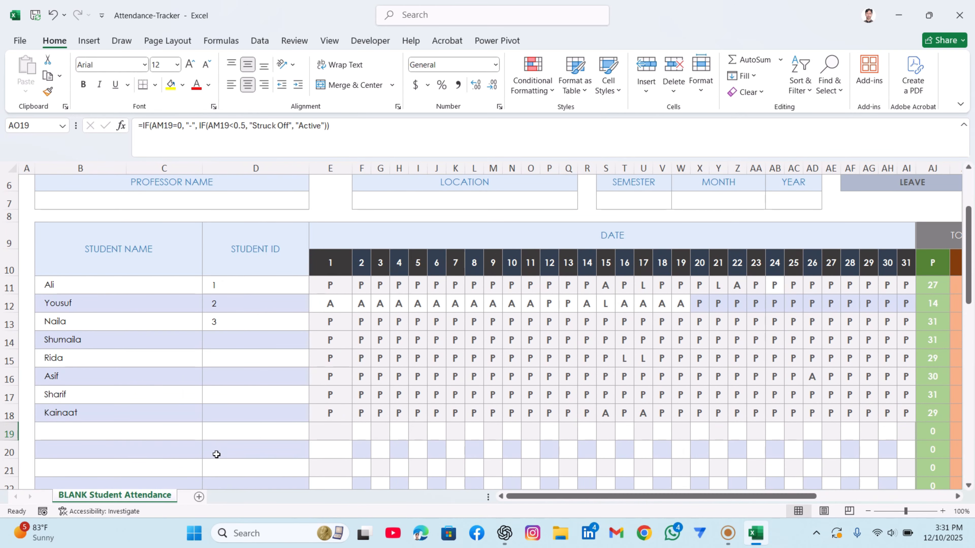
left_click(170, 437)
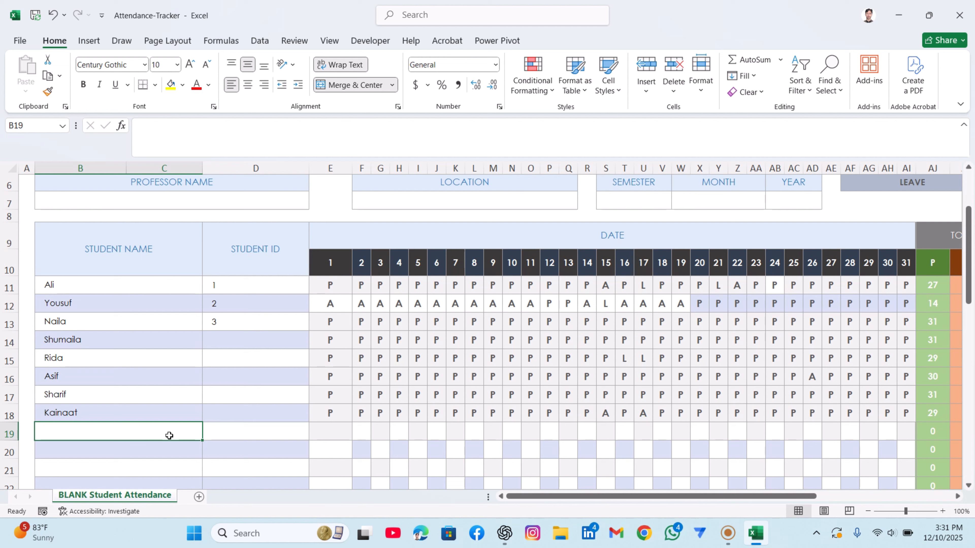
type("nOO")
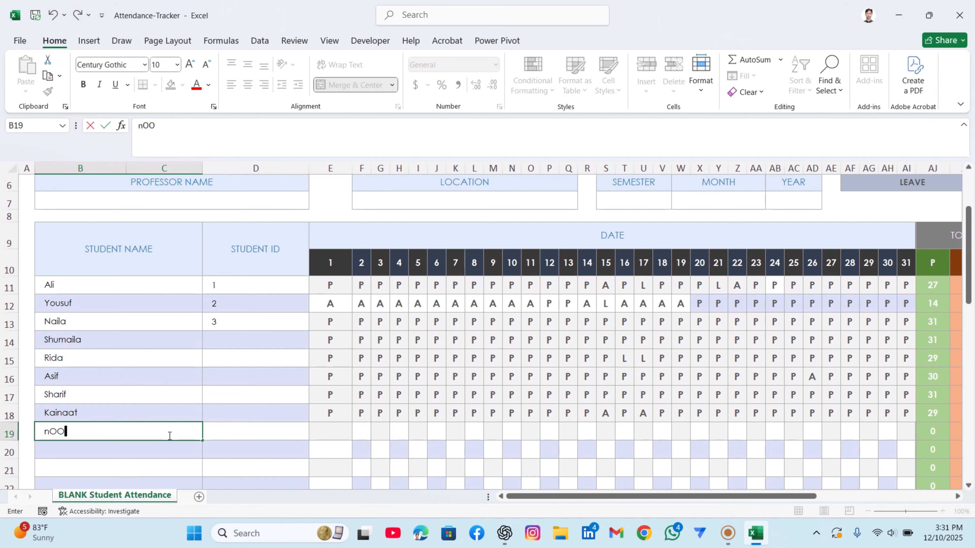
key("BackSpace")
key("BackSpace")
key("BackSpace")
type("Noor")
key("Return")
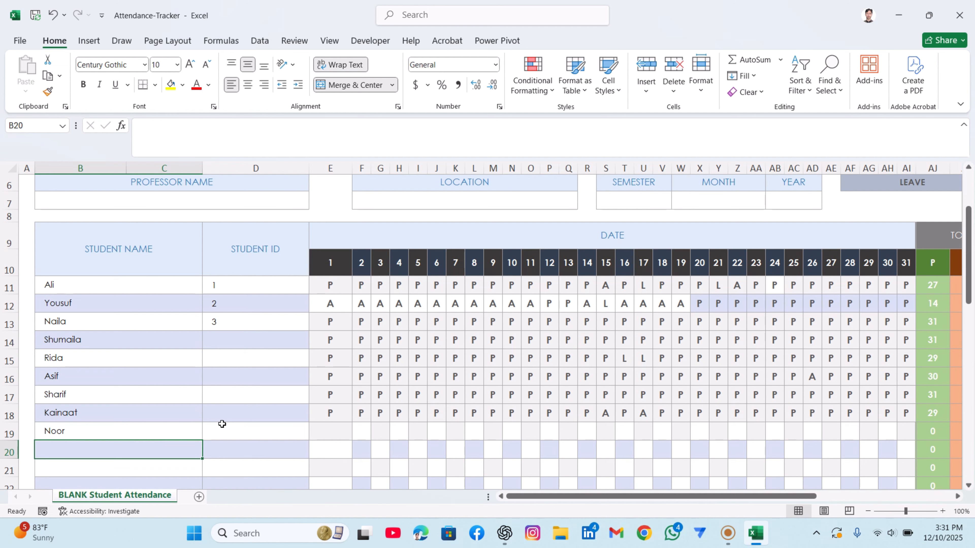
left_click(273, 436)
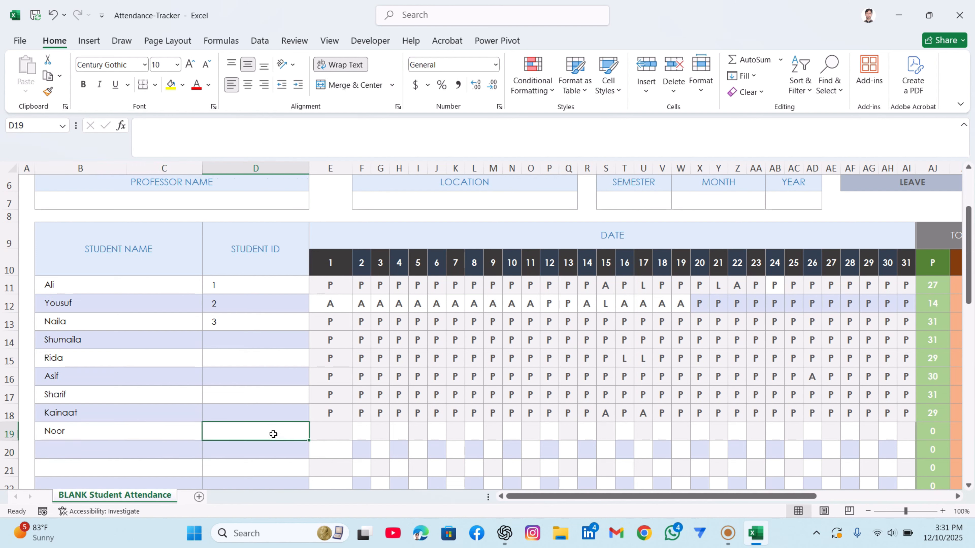
type("10")
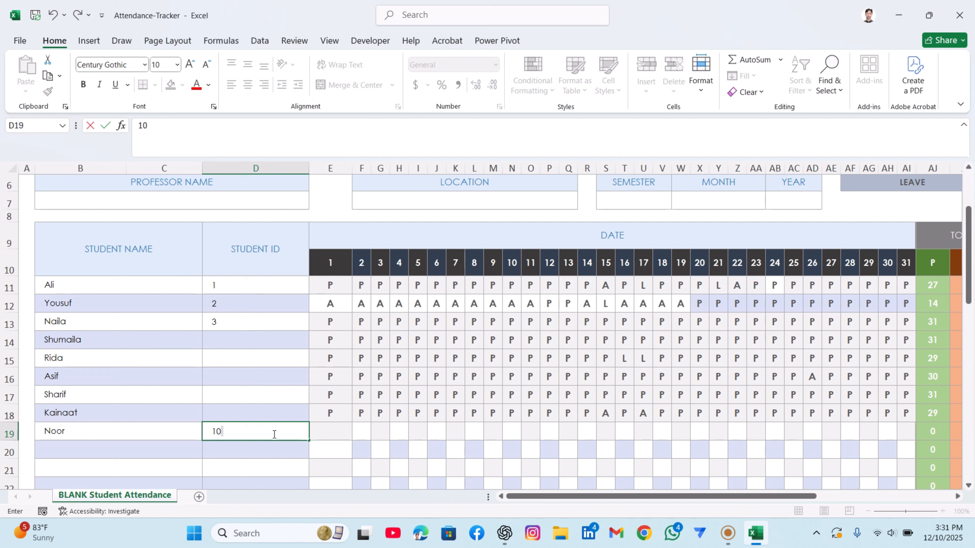
- Mark the new student in row 19 as A on day 1 and P on days 2 through 21
left_click(334, 435)
left_click(357, 435)
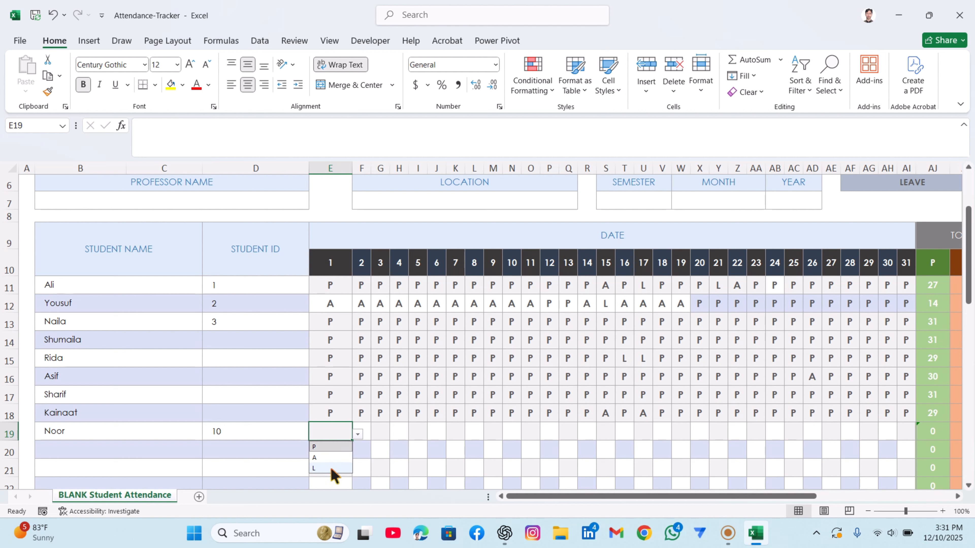
left_click(336, 456)
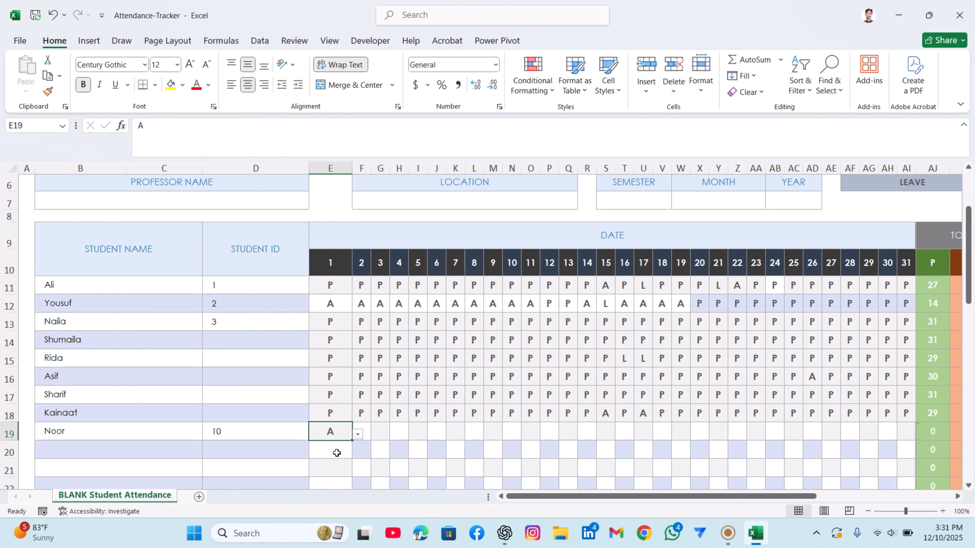
left_click(364, 429)
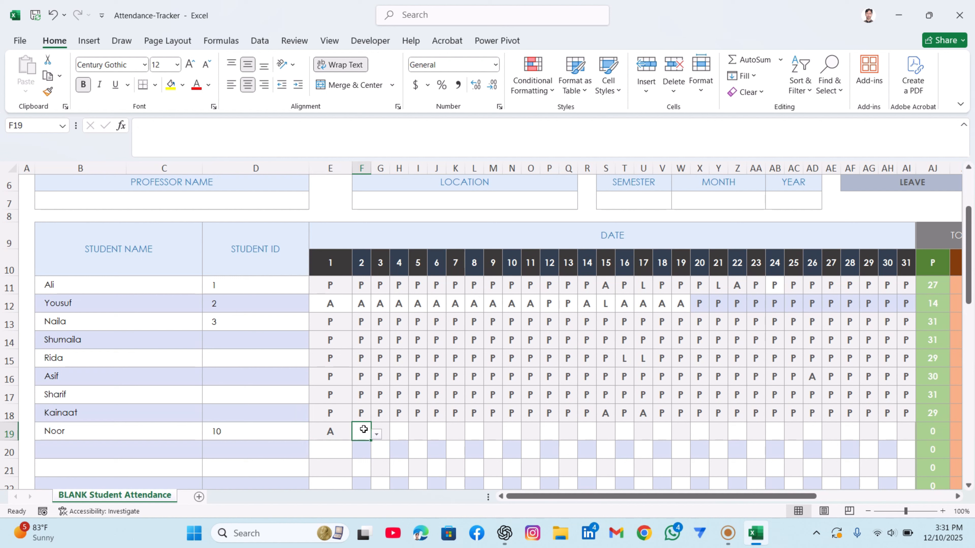
left_click(378, 435)
left_click(369, 446)
left_click(384, 432)
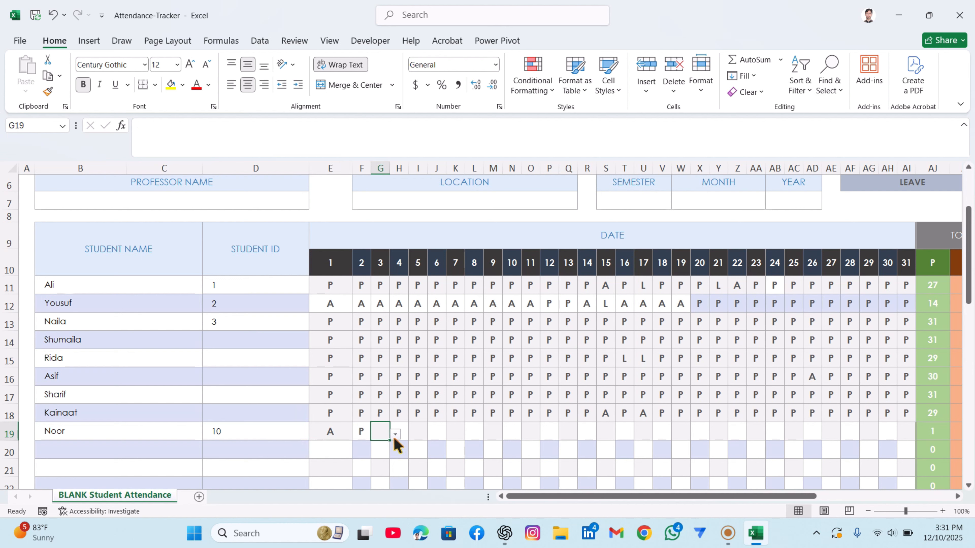
left_click(395, 435)
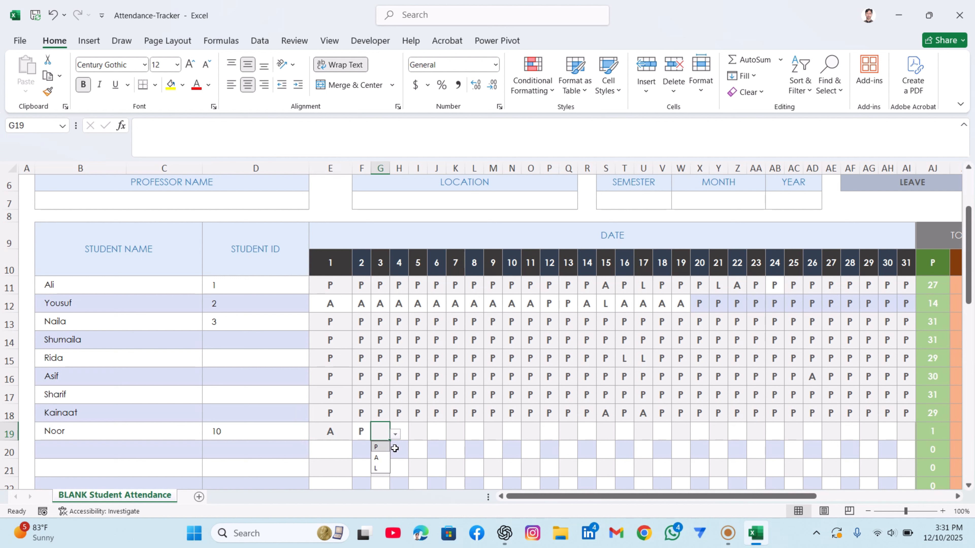
left_click(377, 447)
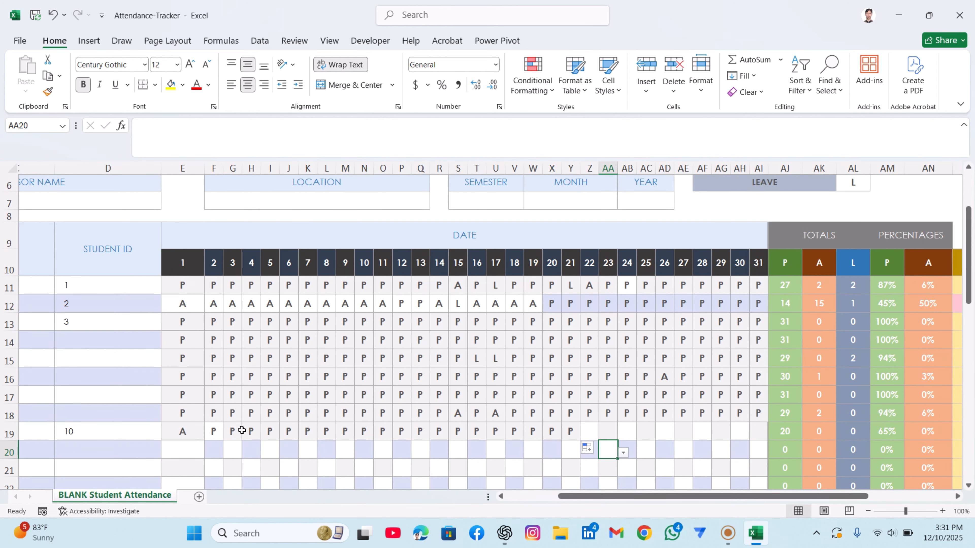
- View the attendance options for day 4 in H19, then close the list without choosing one
left_click(253, 433)
left_click(269, 435)
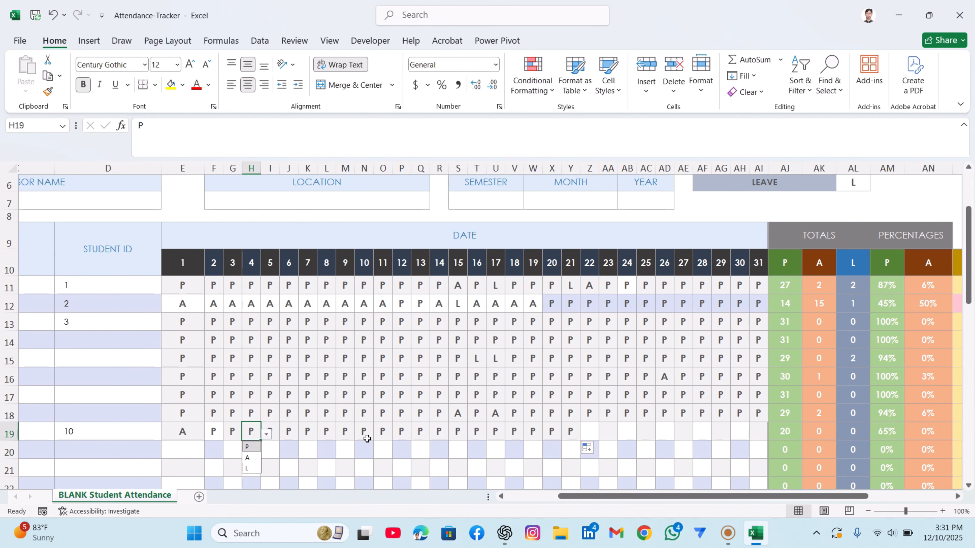
left_click(361, 448)
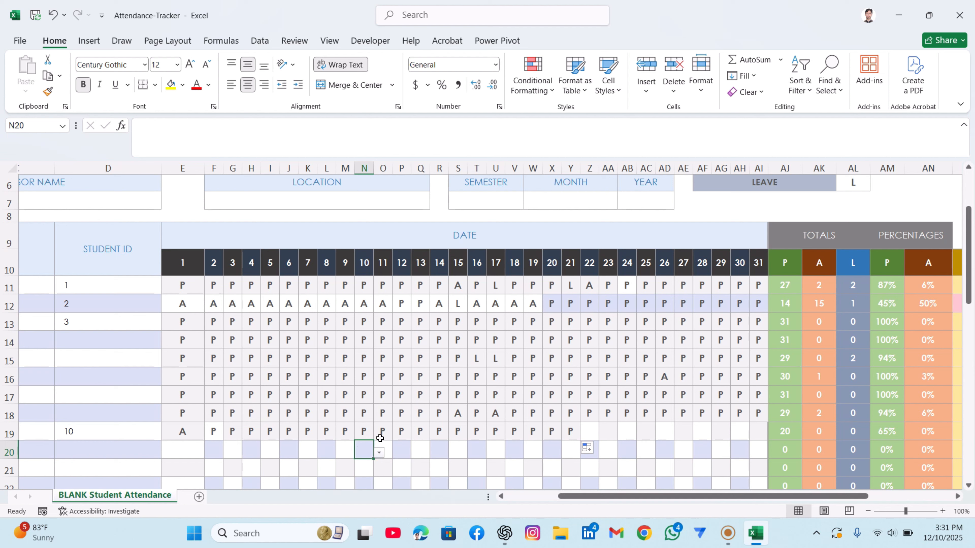
- Check the row 19 student's present total in AJ19, present percentage in AM19 and status in AO19
left_click(785, 432)
left_click_drag(759, 501, 827, 501)
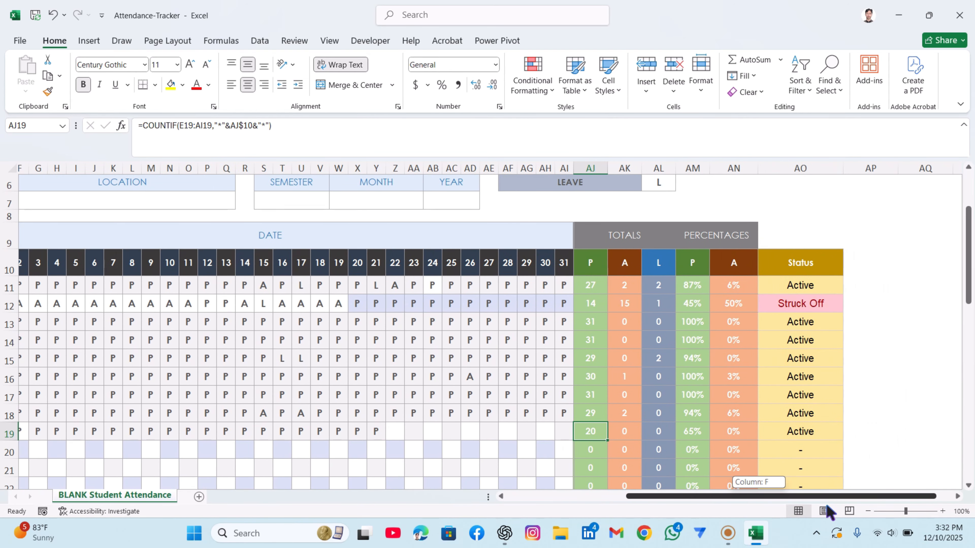
left_click(694, 432)
left_click(811, 429)
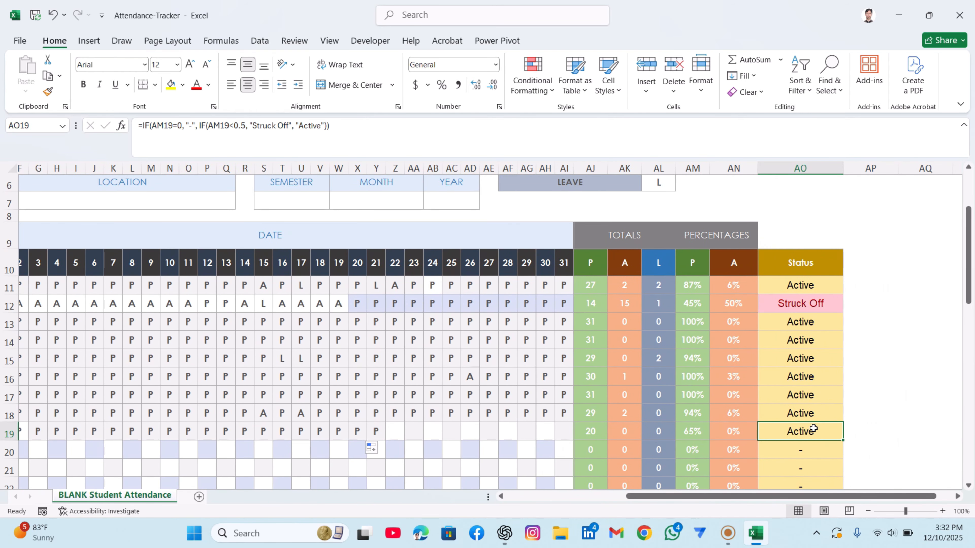
- Add another student in row 20 by filling in the student's name in B20 and the student ID in D20
left_click_drag(733, 501, 590, 516)
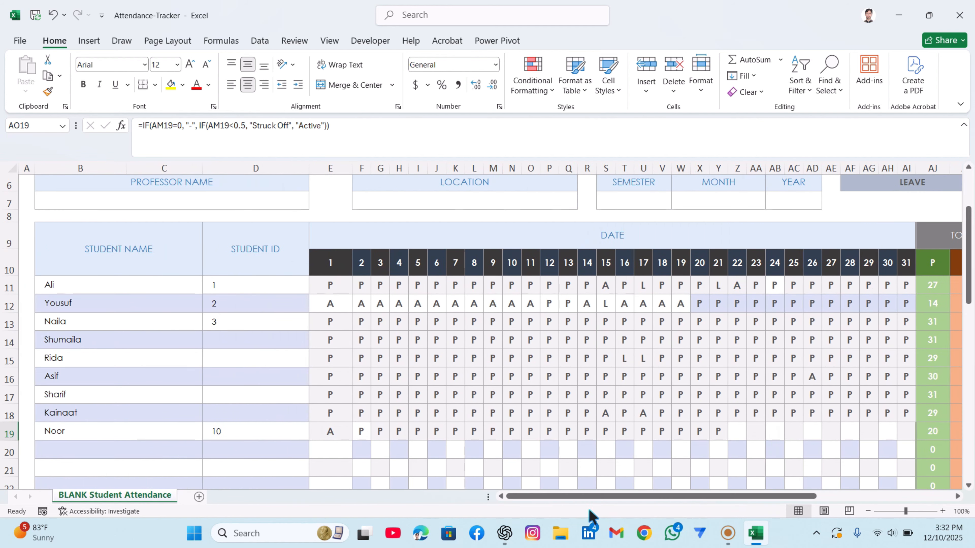
left_click(115, 458)
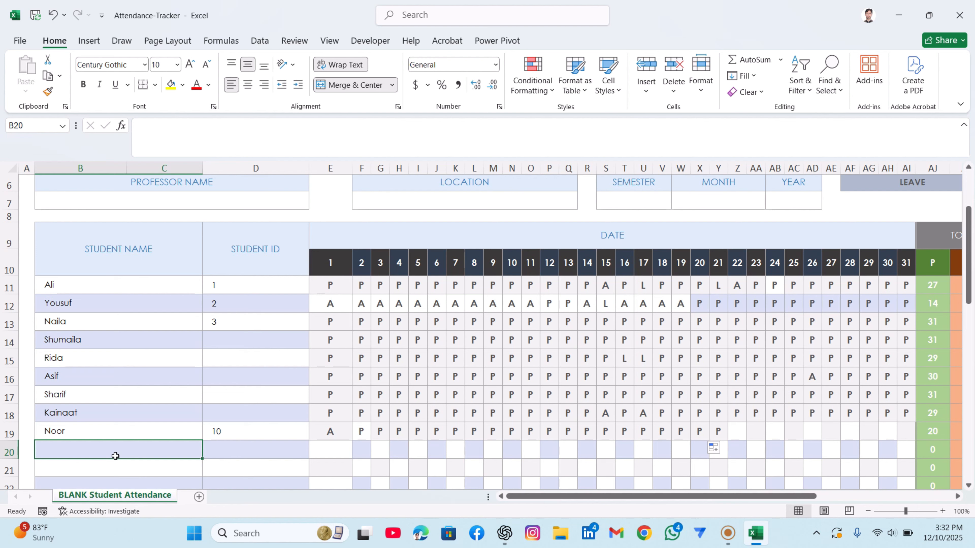
type("Shafqat")
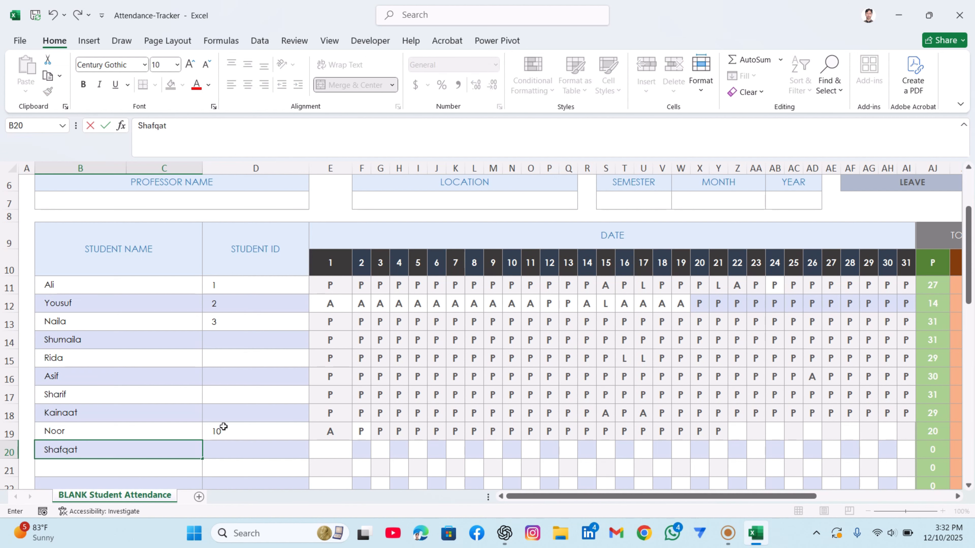
left_click(248, 449)
type("34")
- Mark the student in row 20 as A on day 1 and fill that mark across through day 24
left_click(334, 451)
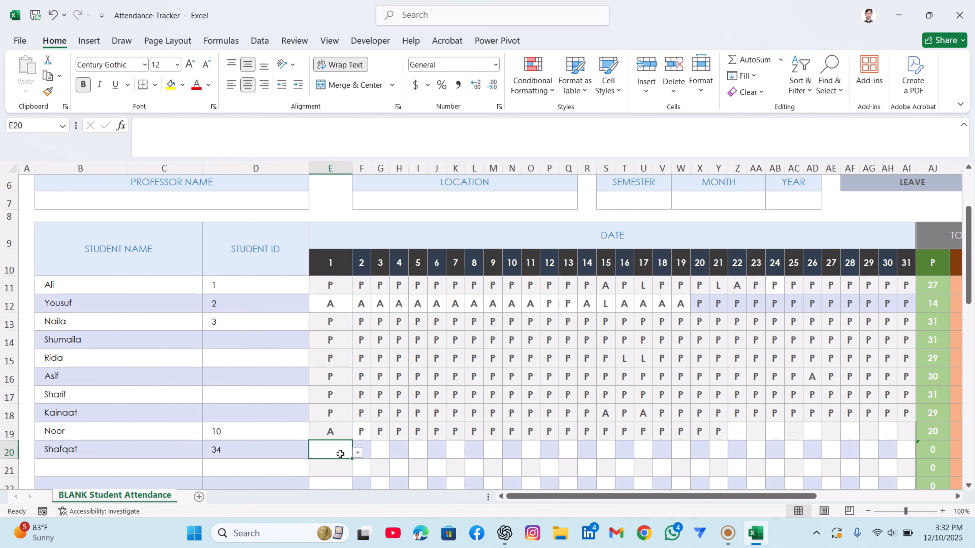
left_click(358, 453)
left_click(315, 477)
left_click_drag(351, 460, 785, 453)
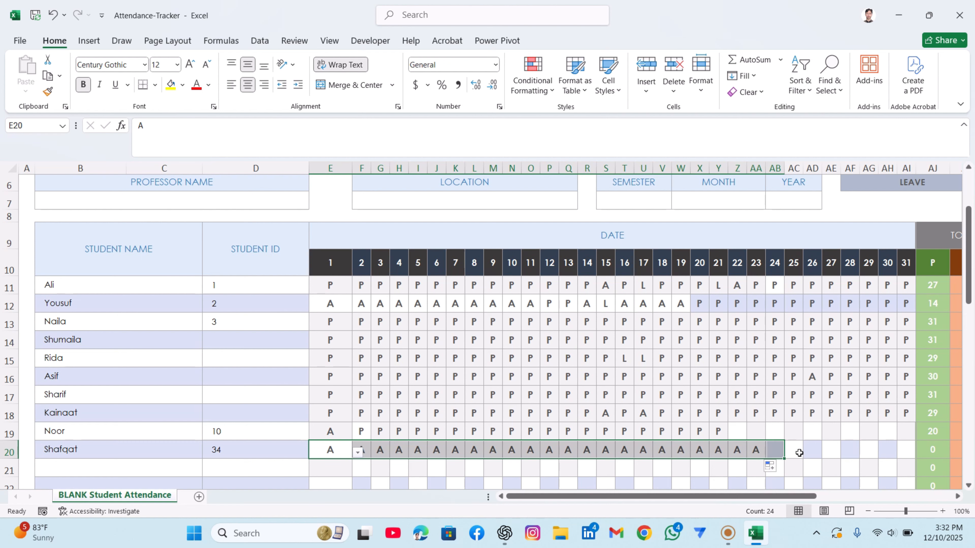
- Mark the student in row 20 as P on day 25 and fill that mark across through day 31
left_click(798, 452)
left_click(809, 452)
left_click(791, 465)
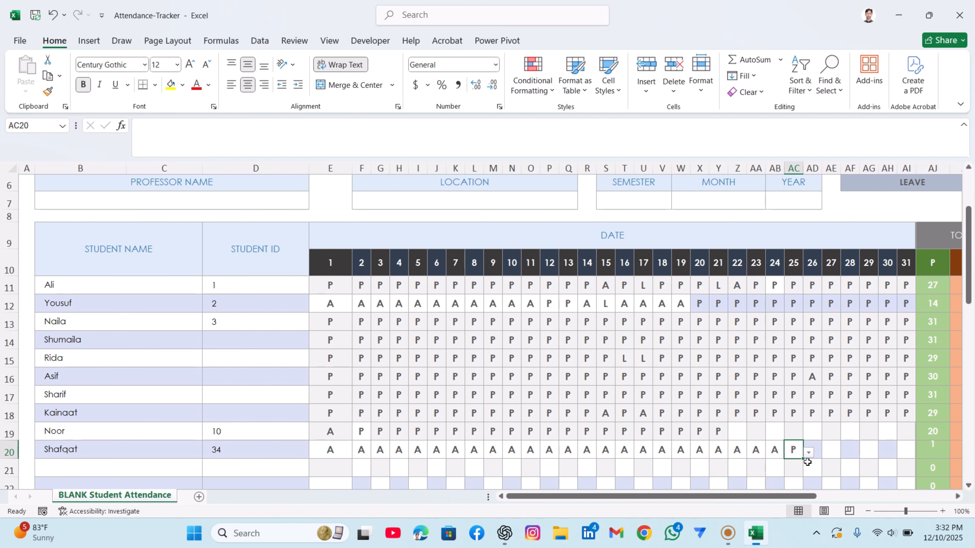
left_click_drag(804, 461, 913, 460)
left_click(720, 474)
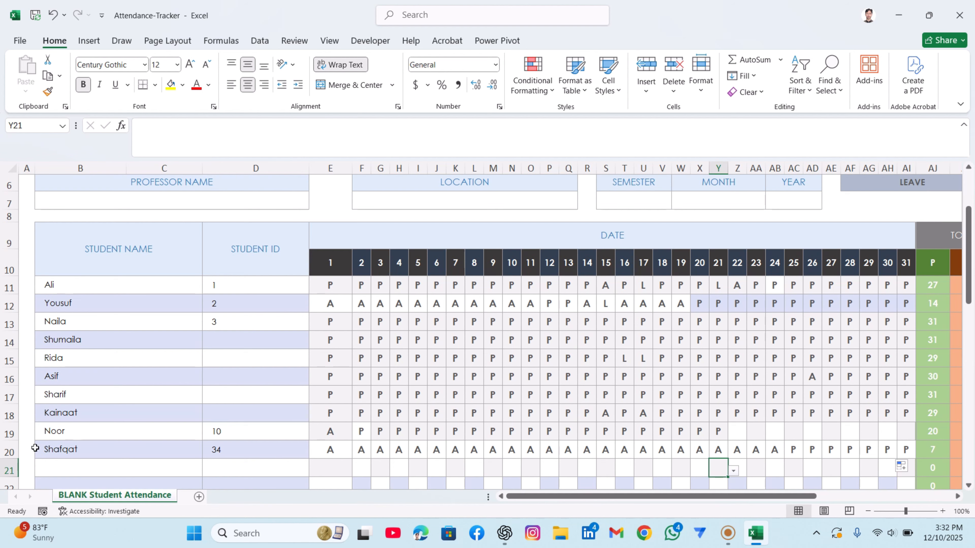
- Review row 20's totals and percentages and inspect the status formula in AO20
left_click(10, 451)
left_click_drag(616, 497, 794, 506)
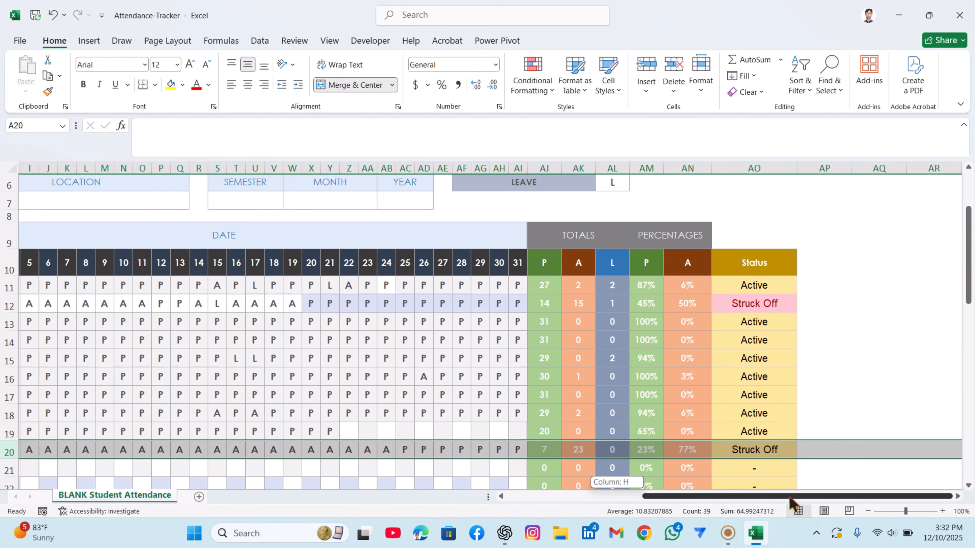
left_click(785, 448)
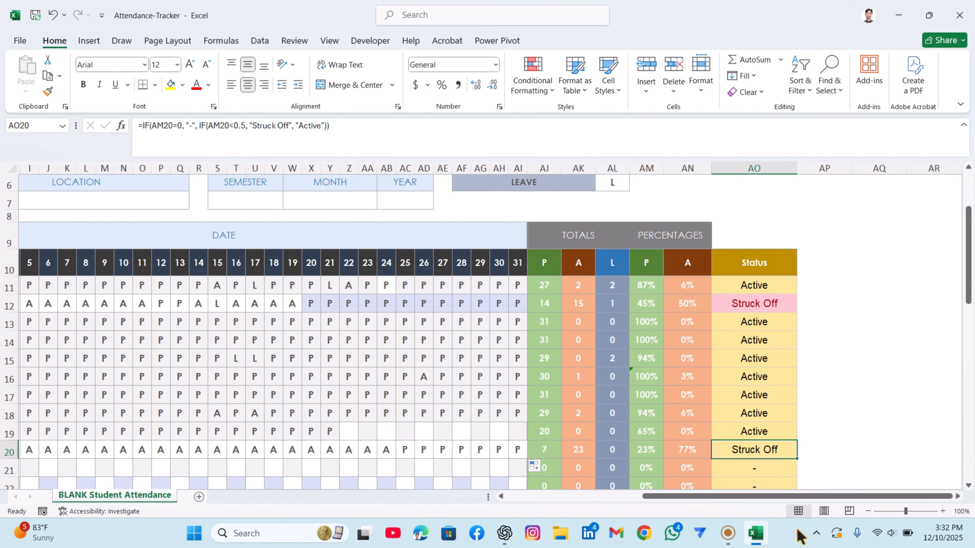
- Fill the status formula and conditional formatting from AO12 down the rest of the Status column
left_click(774, 302)
left_click_drag(798, 310, 804, 317)
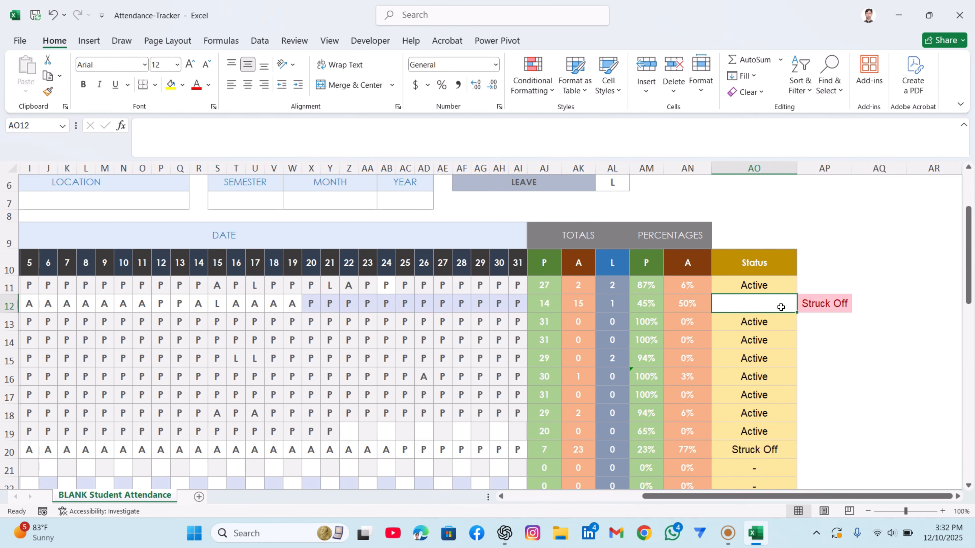
key("ctrl+z")
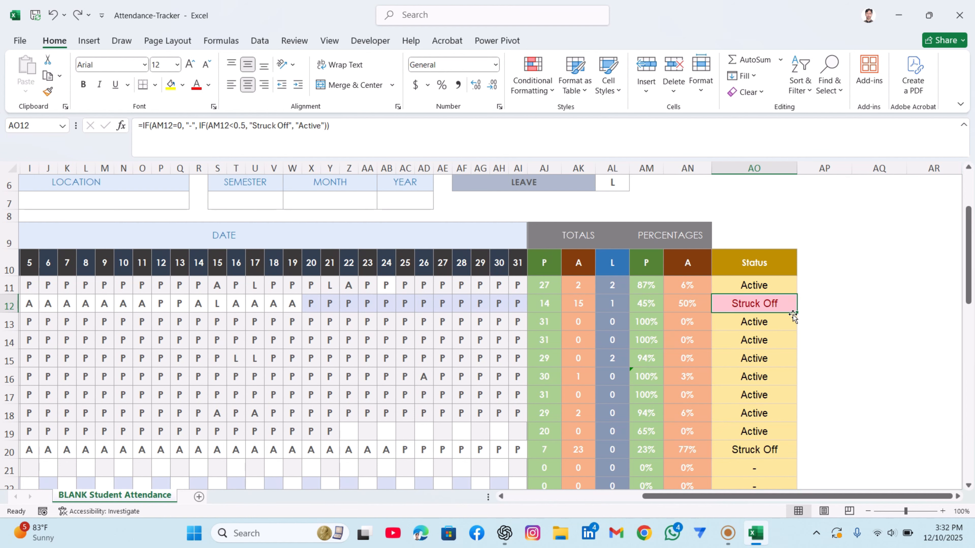
double_click(797, 314)
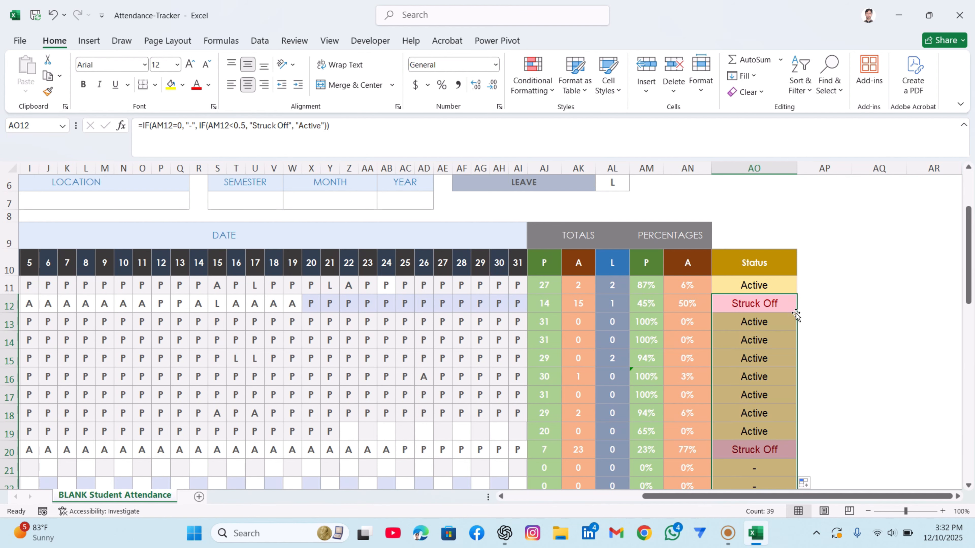
left_click(828, 406)
scroll(855, 389, "down", 2)
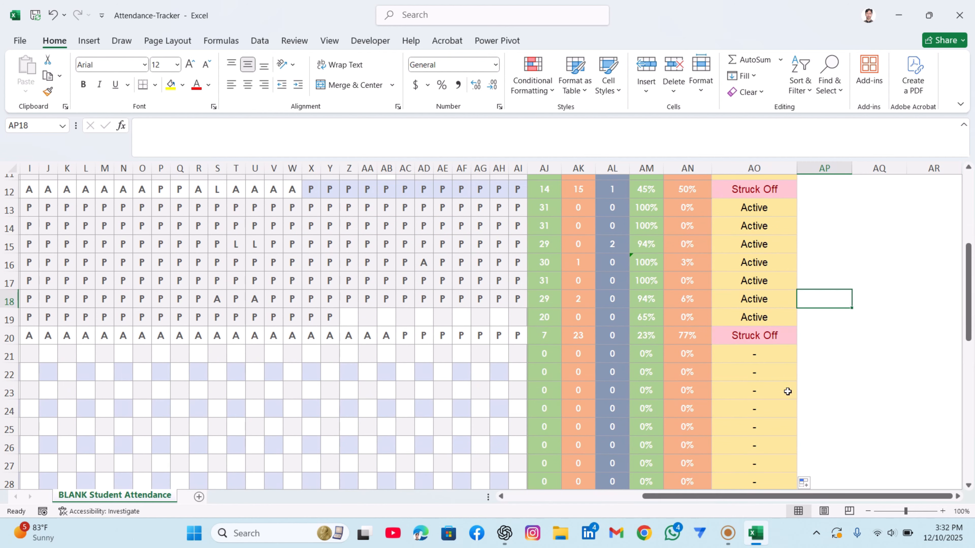
- Check the formatting down the Status column and inspect row 20's status formula and present-percentage formula
scroll(792, 399, "down", 2)
scroll(783, 384, "up", 3)
left_click(765, 374)
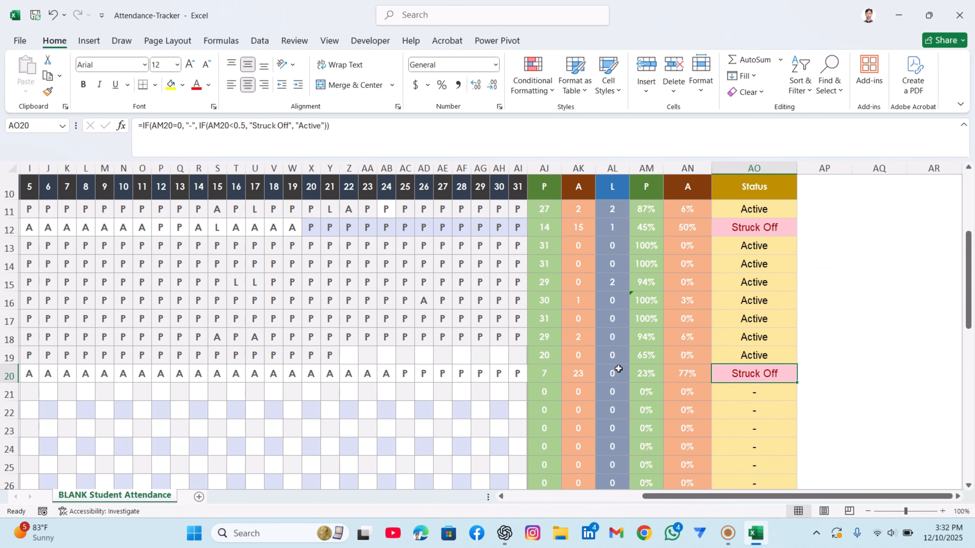
left_click(648, 374)
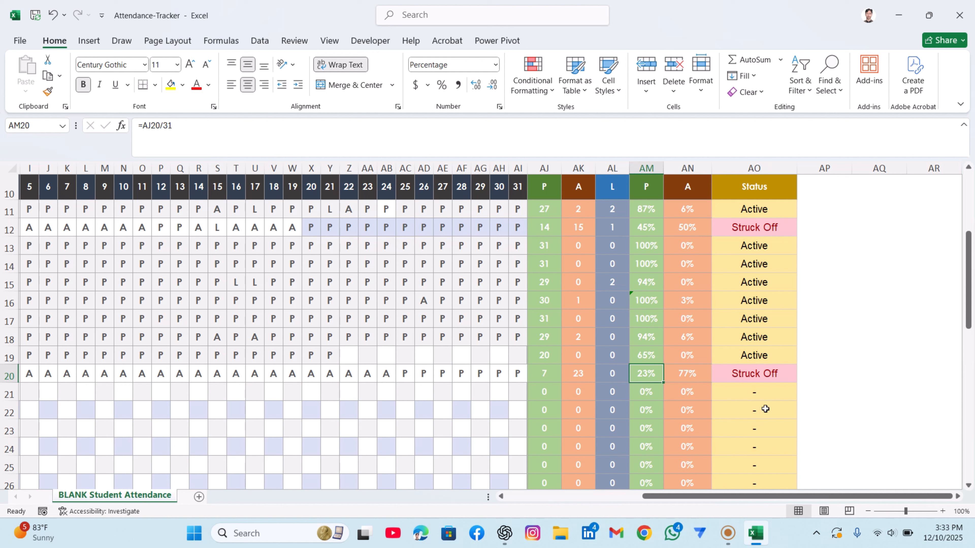
scroll(765, 409, "down", 5)
scroll(763, 408, "up", 8)
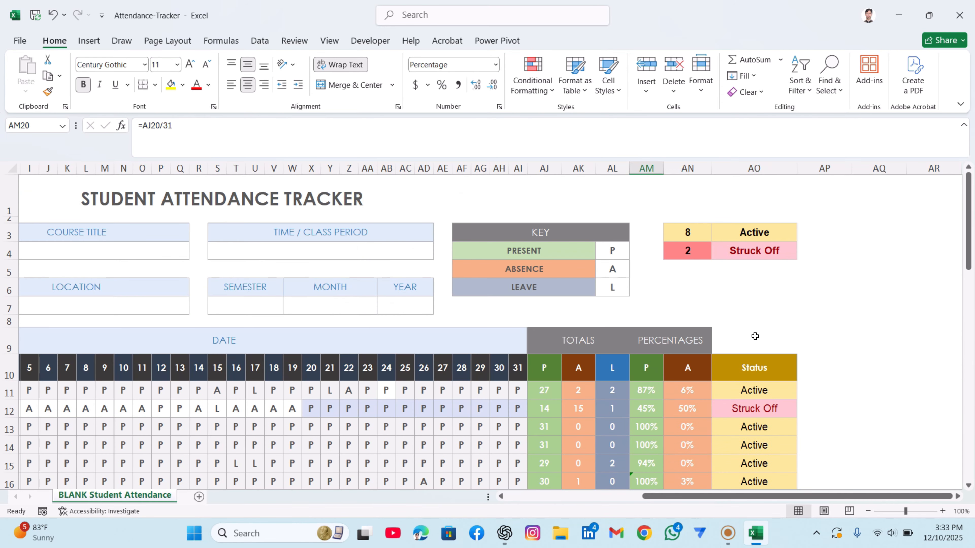
- Inspect the conditional formatting rule for Struck Off on AO12, including its format and the range it applies to
left_click(548, 90)
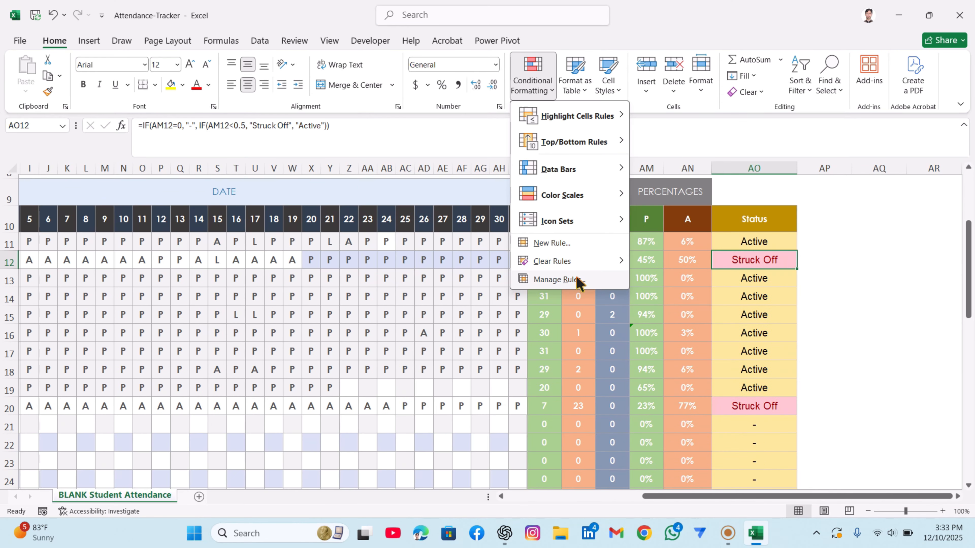
left_click(578, 282)
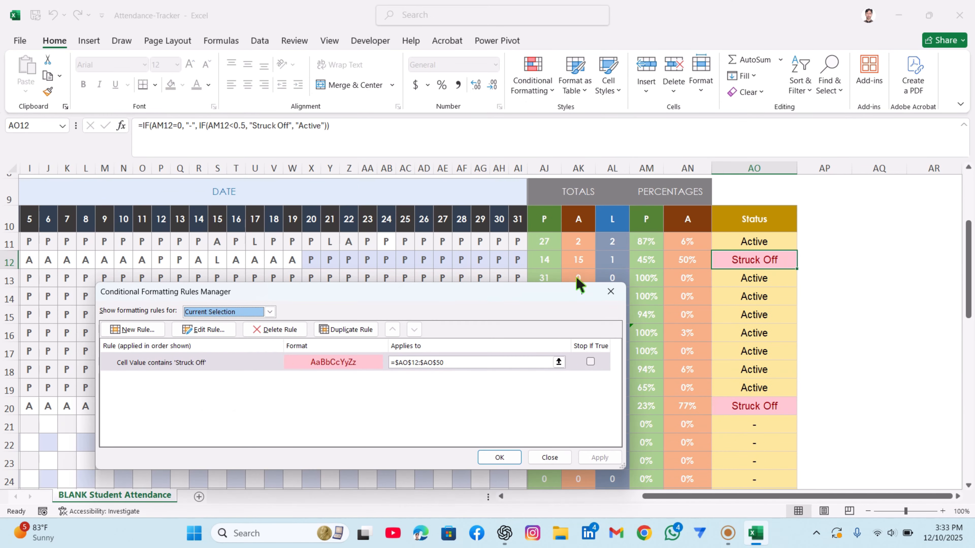
left_click(264, 365)
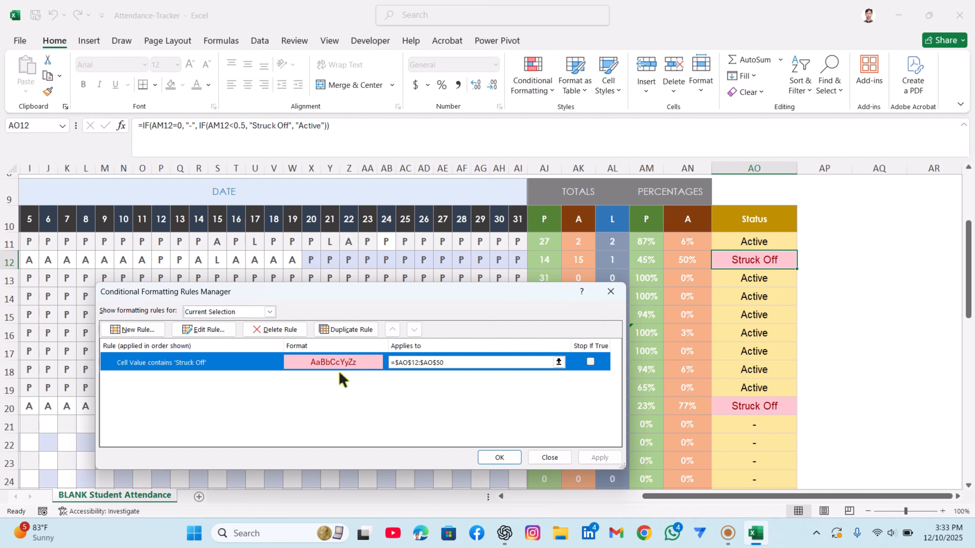
left_click(550, 458)
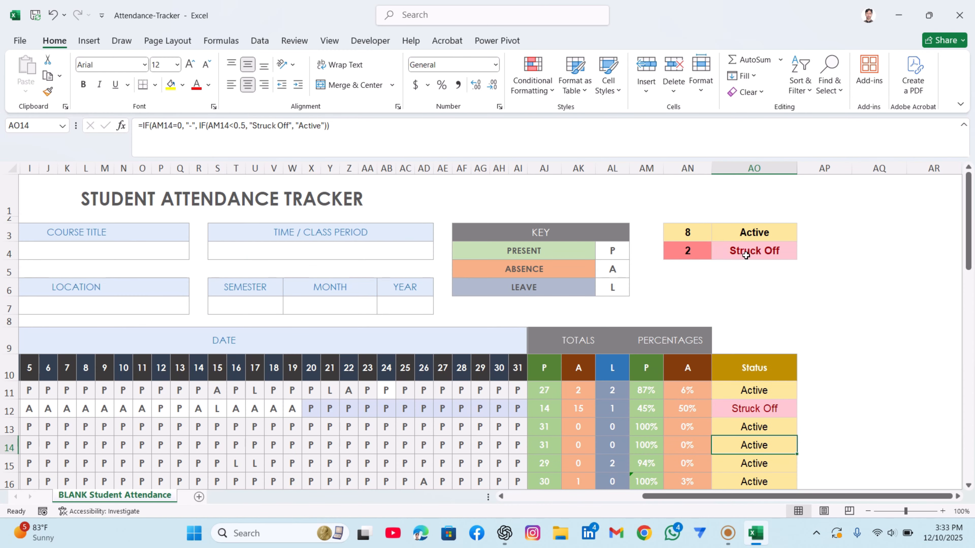
- Inspect the data validation settings of attendance cell AB14, including the list source range, and leave them unchanged
scroll(745, 255, "down", 3)
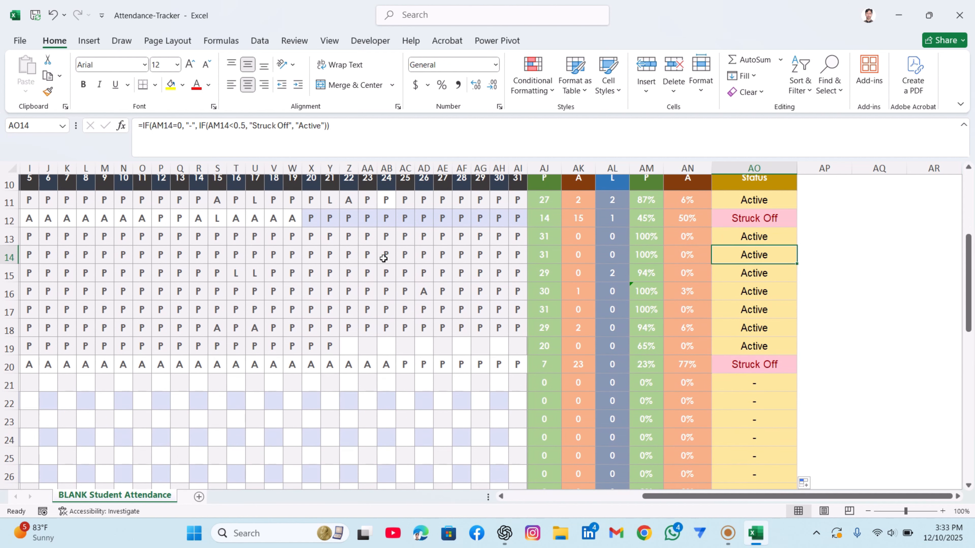
left_click(382, 259)
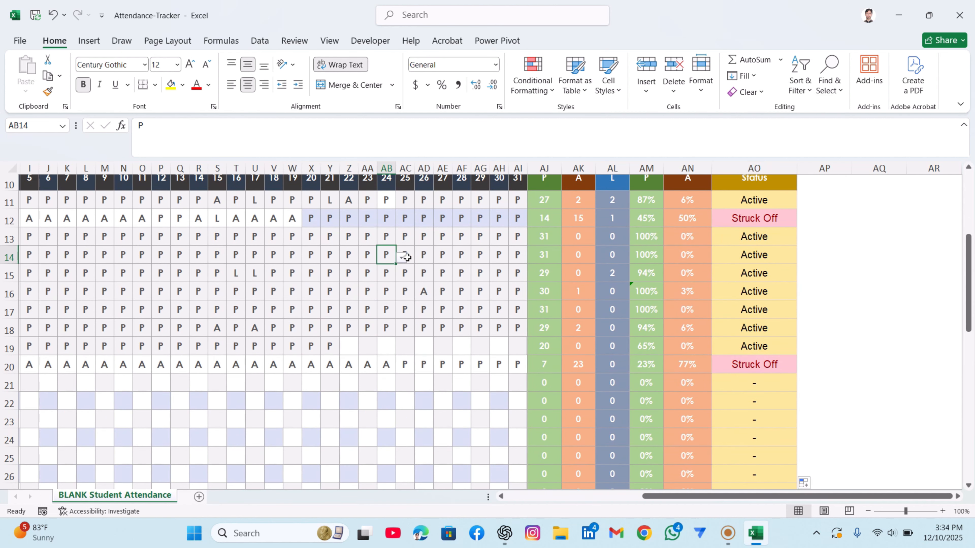
left_click(261, 41)
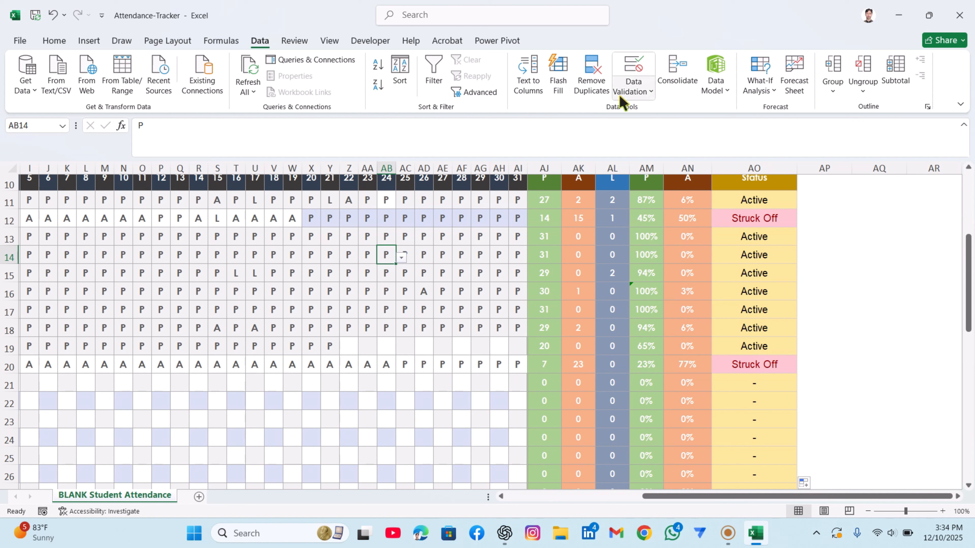
left_click(639, 92)
left_click(653, 108)
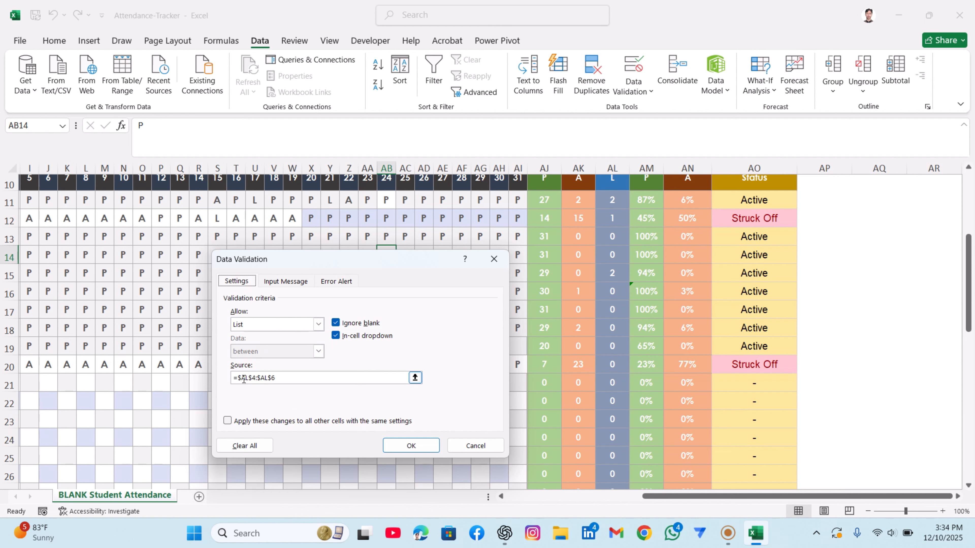
left_click(293, 378)
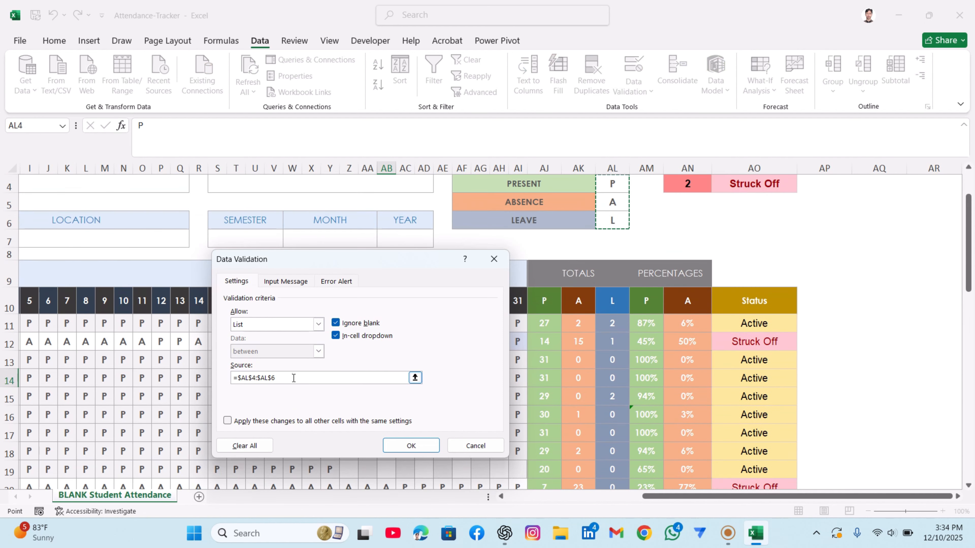
scroll(580, 269, "up", 1)
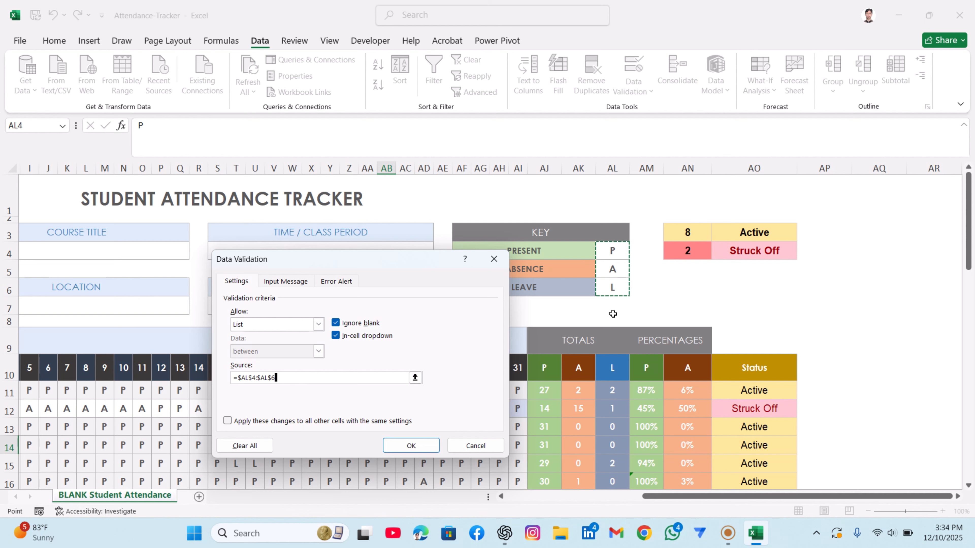
left_click(455, 446)
- View the mark choices offered in AB14 and compare them with the key letters in AL4:AL6
scroll(446, 381, "down", 1)
left_click(402, 371)
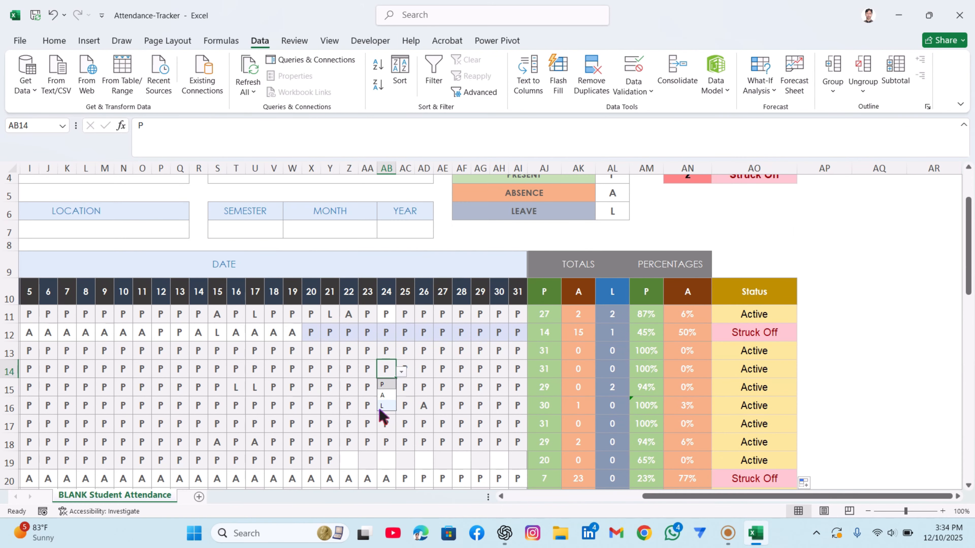
scroll(534, 341, "up", 1)
left_click(623, 253)
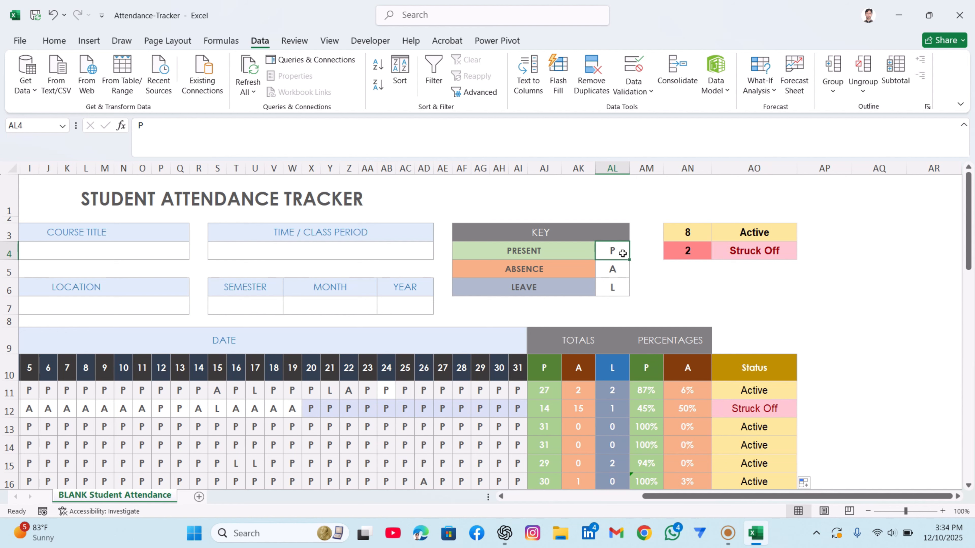
left_click_drag(622, 252, 622, 296)
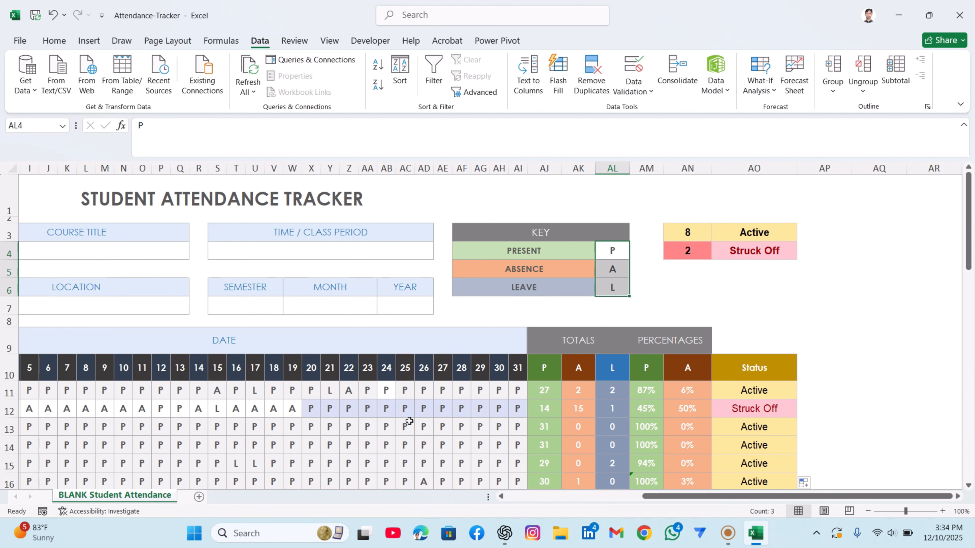
left_click(388, 441)
- Review the whole attendance tracker, from student names and daily marks to totals, percentages, statuses and the summary counts
scroll(710, 340, "down", 6)
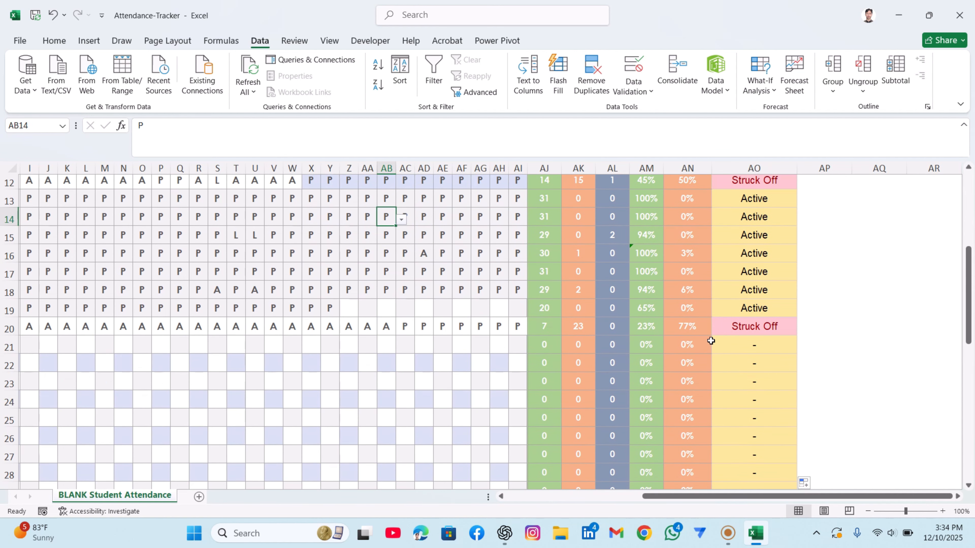
scroll(711, 341, "down", 4)
scroll(711, 340, "up", 6)
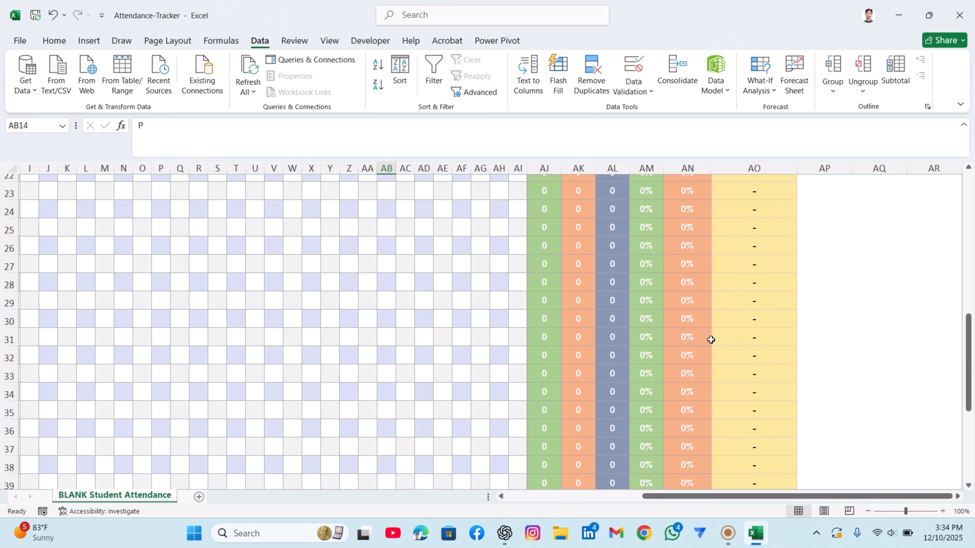
scroll(711, 340, "up", 3)
scroll(710, 339, "down", 1)
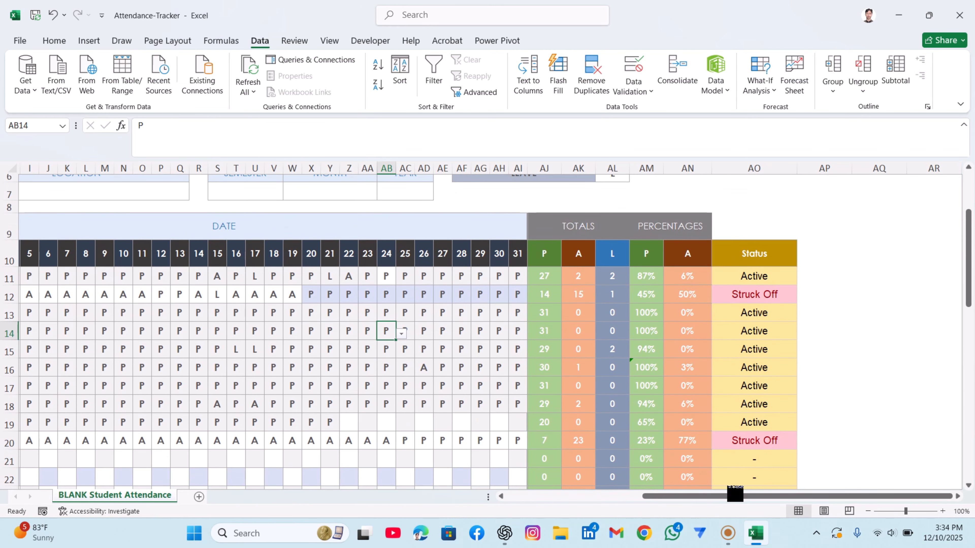
left_click_drag(743, 499, 527, 472)
scroll(553, 417, "down", 5)
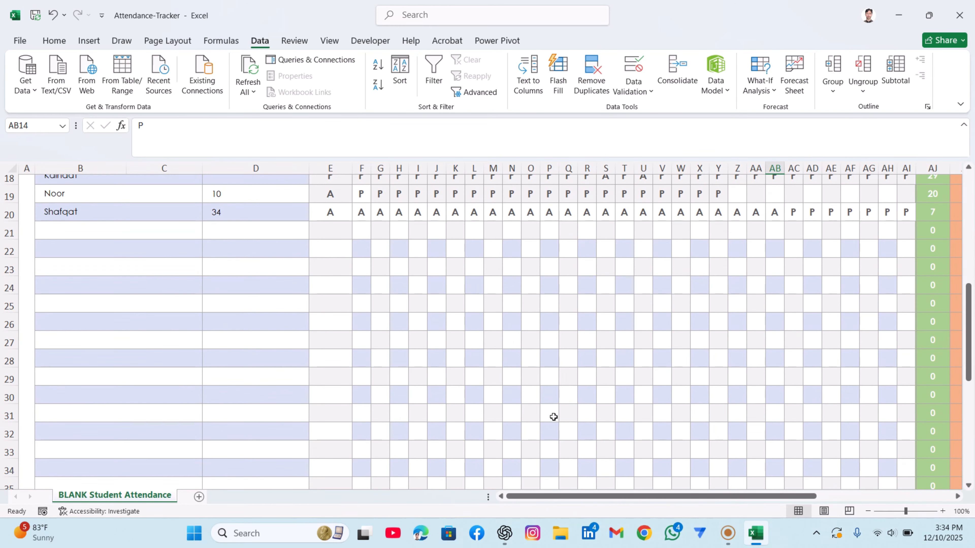
scroll(553, 417, "up", 6)
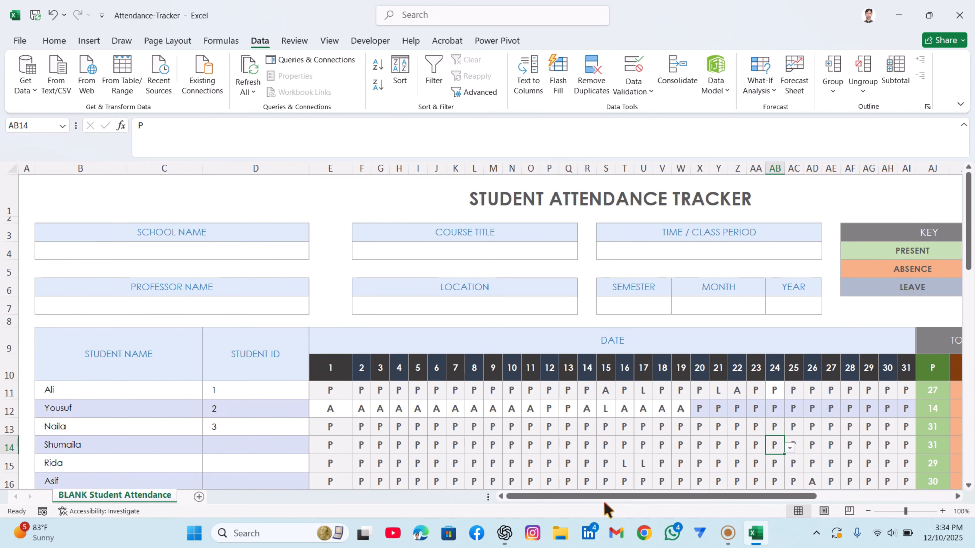
left_click_drag(605, 507, 803, 504)
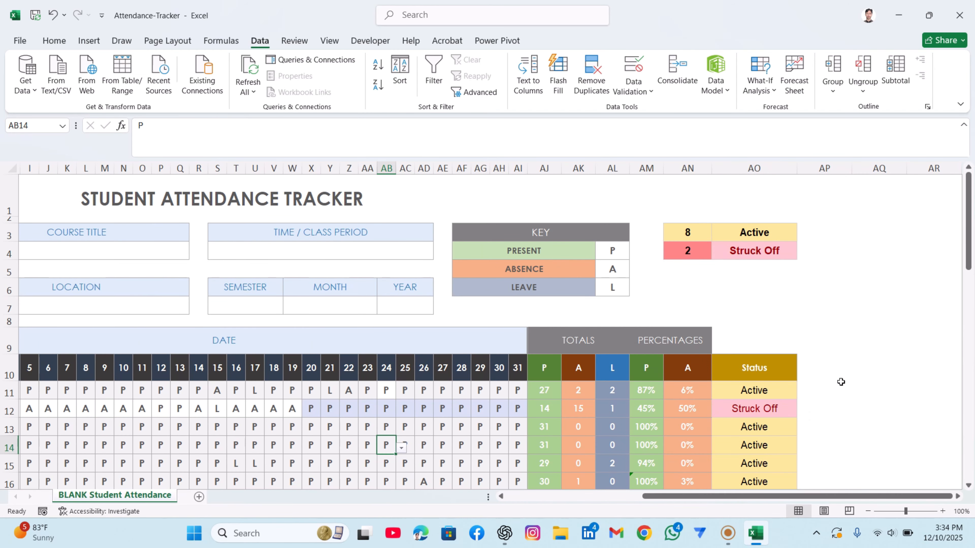
scroll(840, 380, "down", 1)
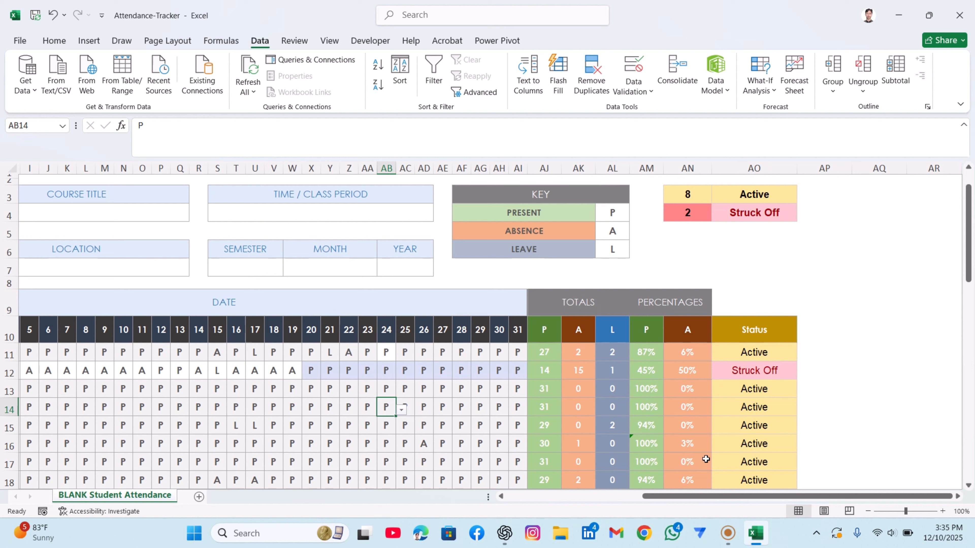
left_click(726, 542)
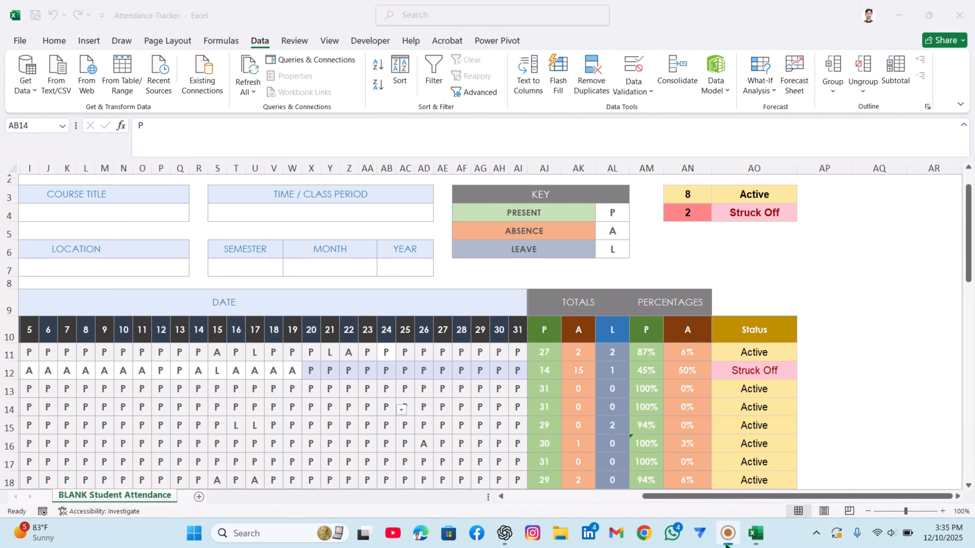